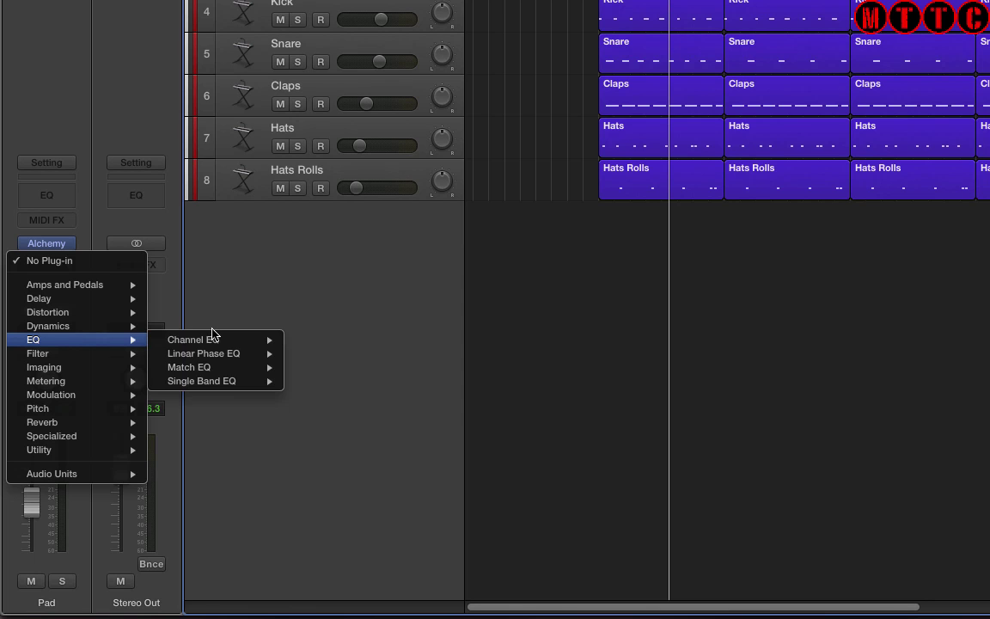
- Insert a stereo Single Band EQ on the Pad channel and set its EQ mode to High Cut
mouse_move(230, 384)
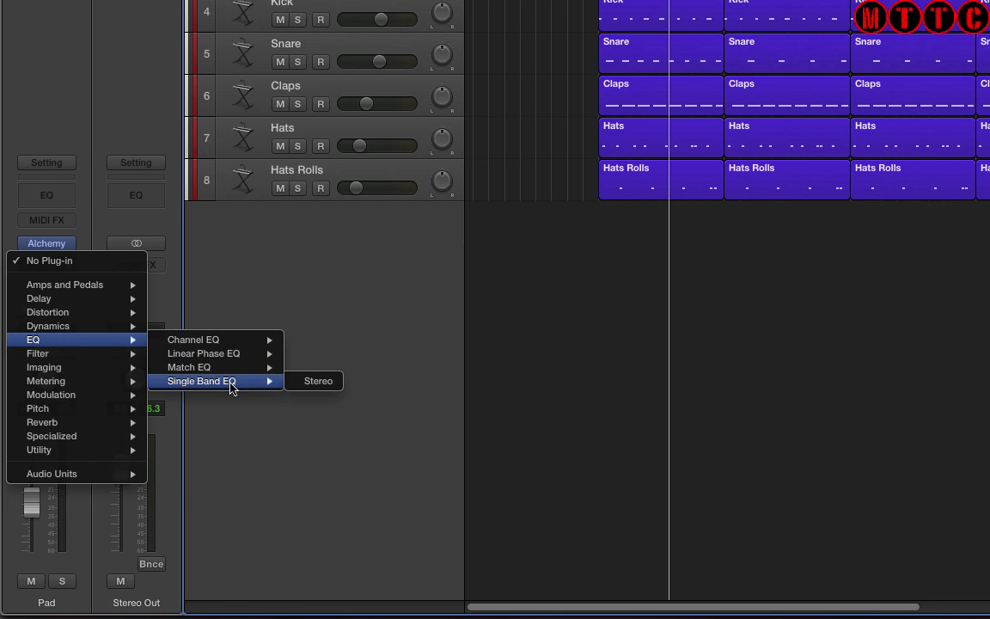
left_click(313, 384)
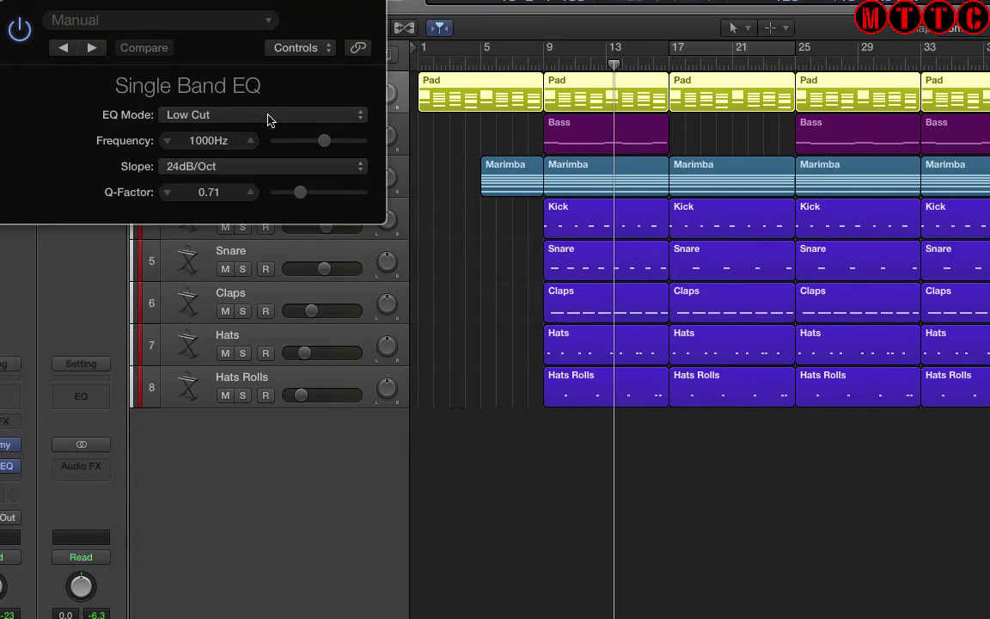
left_click(267, 119)
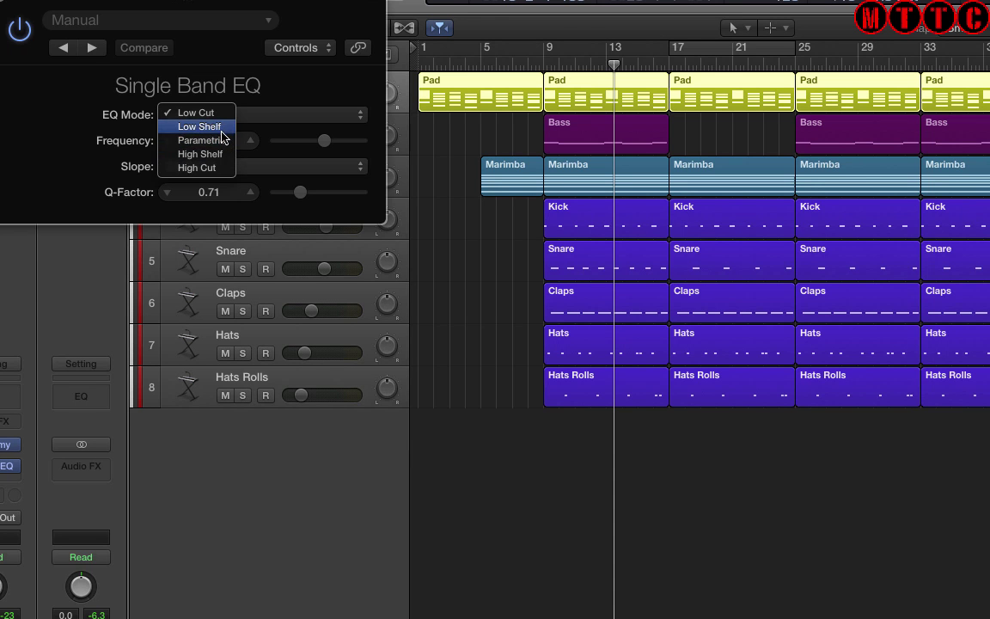
left_click(226, 169)
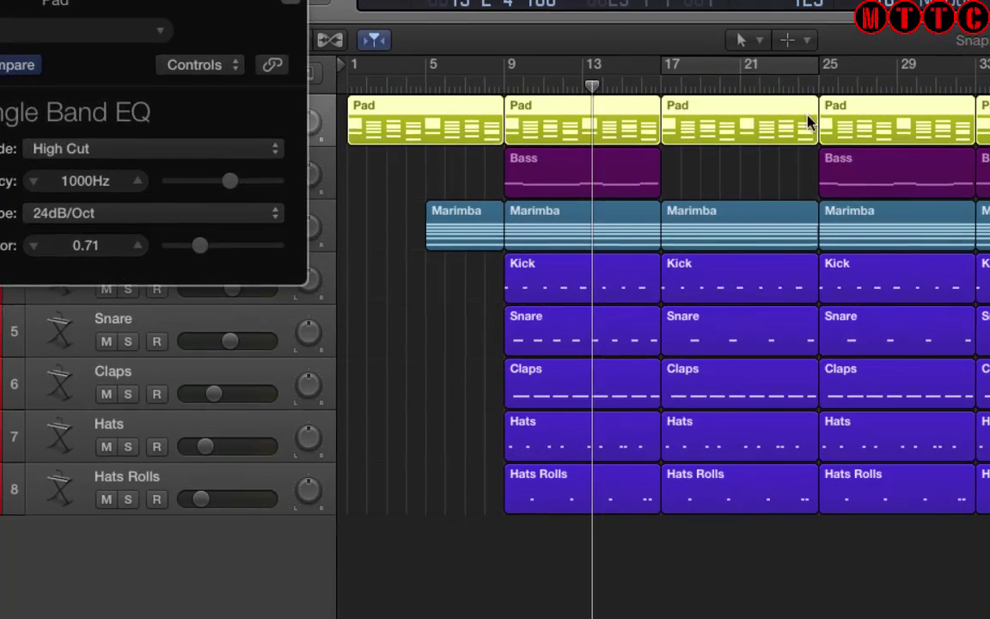
- Turn on the cycle range from bar 17 to bar 25 and solo the Pad track
left_click(697, 63)
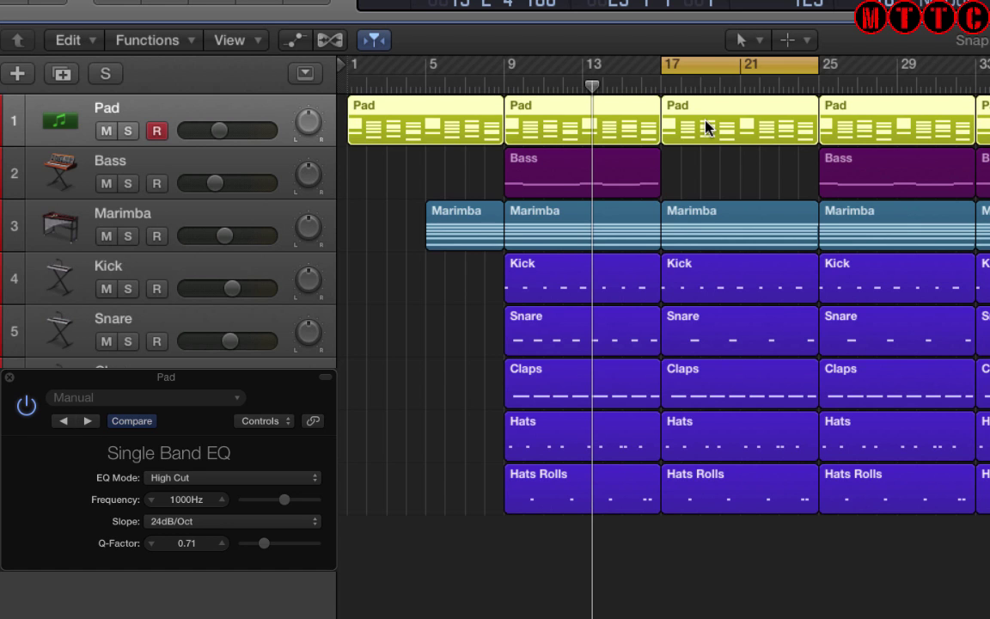
left_click(126, 132)
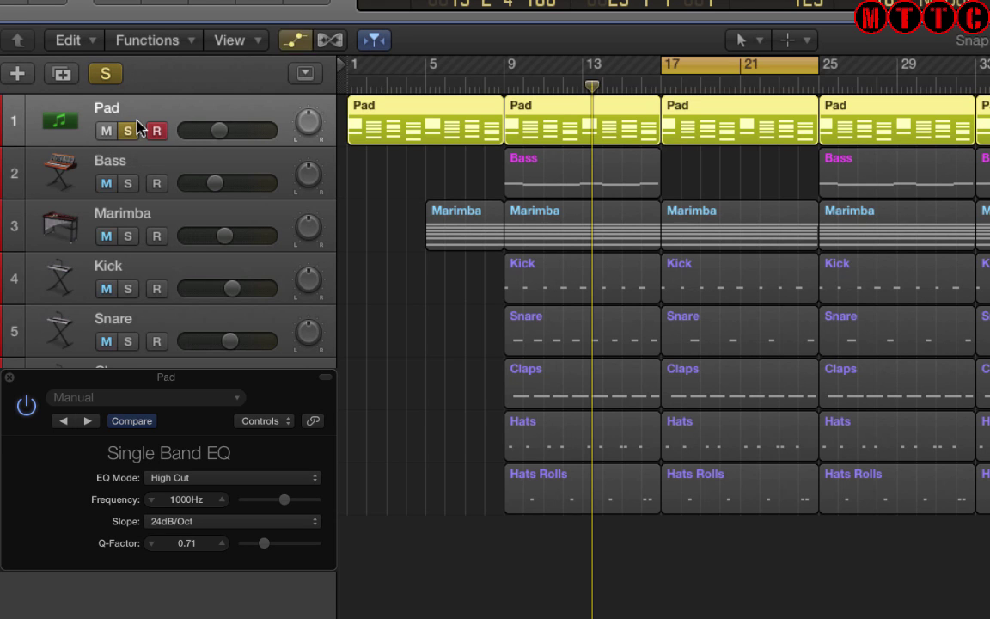
- Show track automation with the Single EQ's Frequency parameter on the Pad track and enlarge that track
left_click(294, 40)
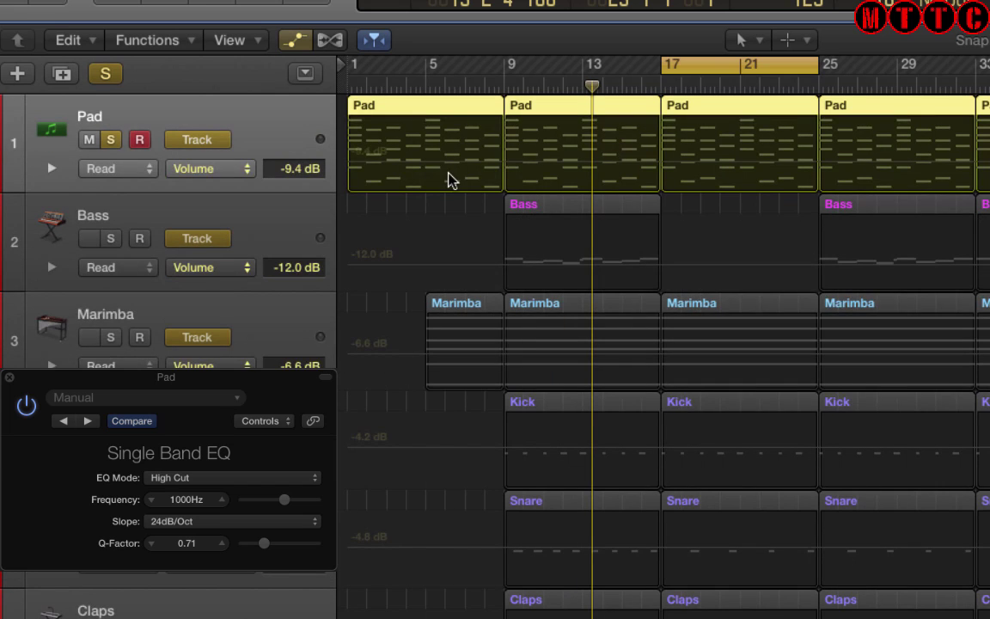
left_click(215, 169)
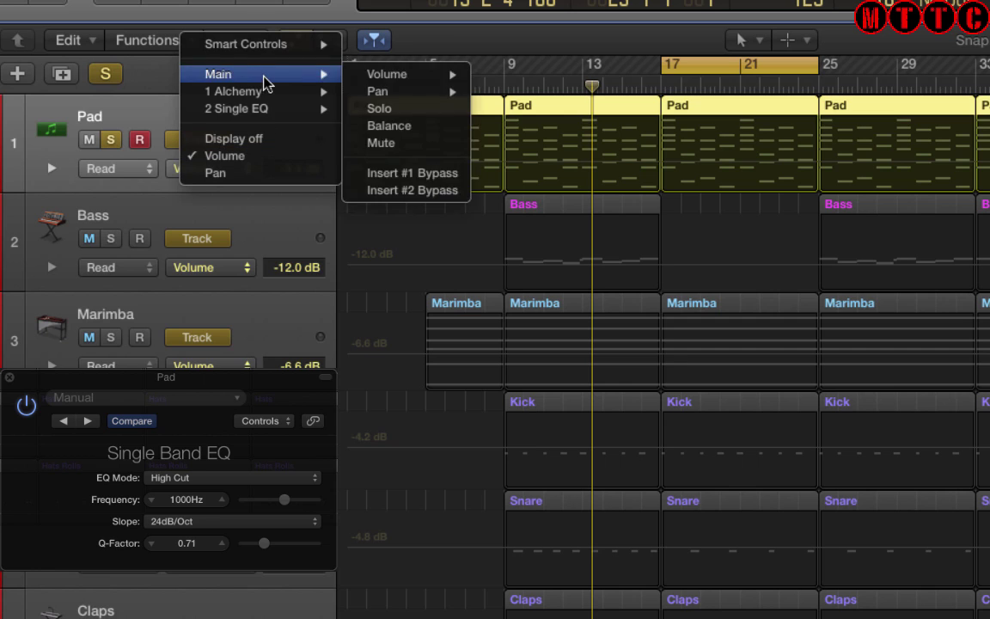
mouse_move(272, 110)
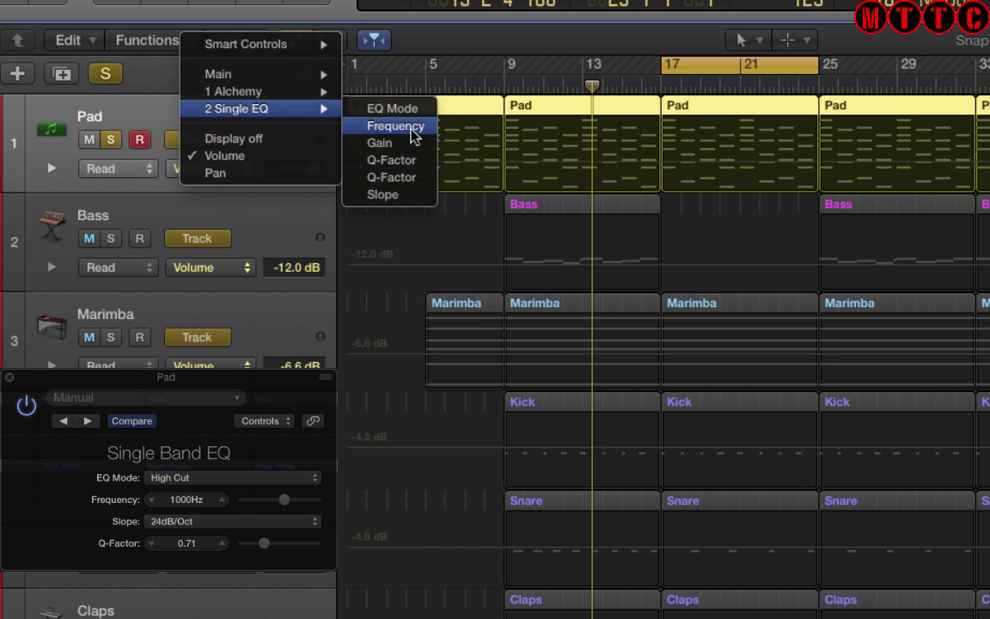
left_click(409, 127)
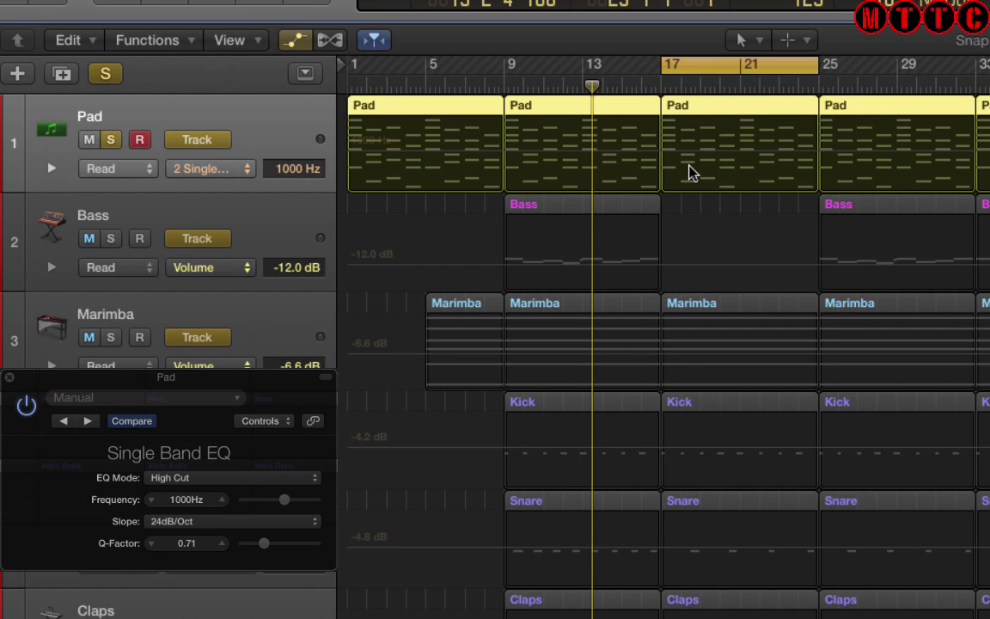
key("ctrl+z")
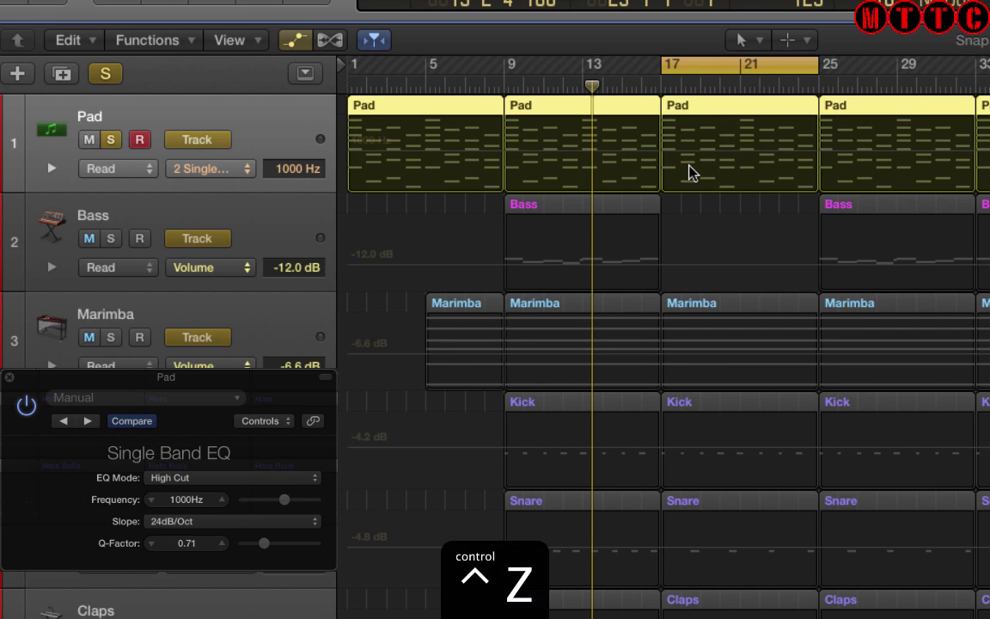
key("ctrl+z")
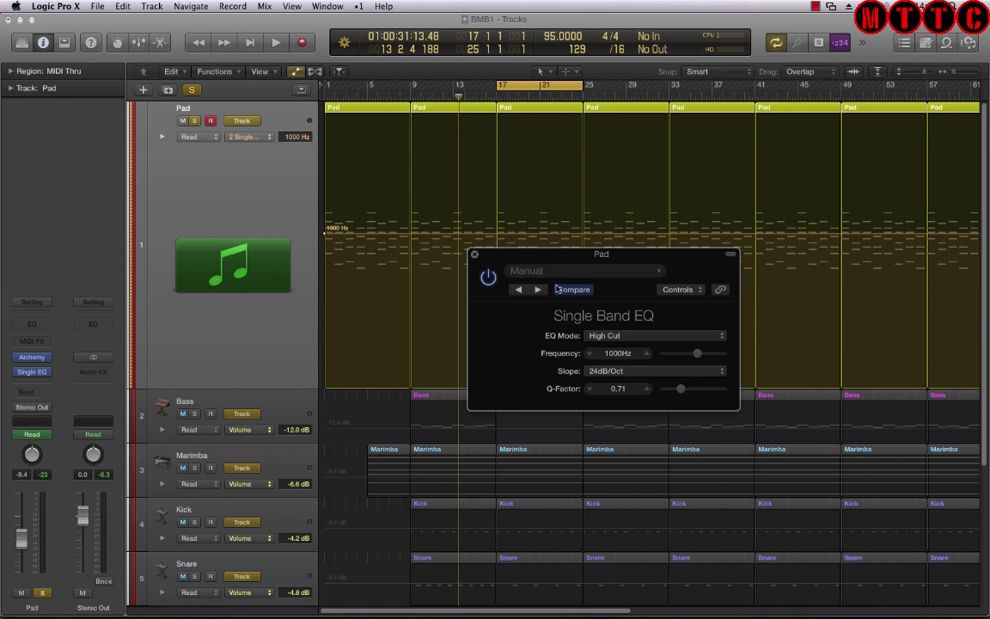
- Move the Single Band EQ window clear of the automation and audition the soloed Pad with the EQ bypassed
left_click_drag(515, 259, 609, 317)
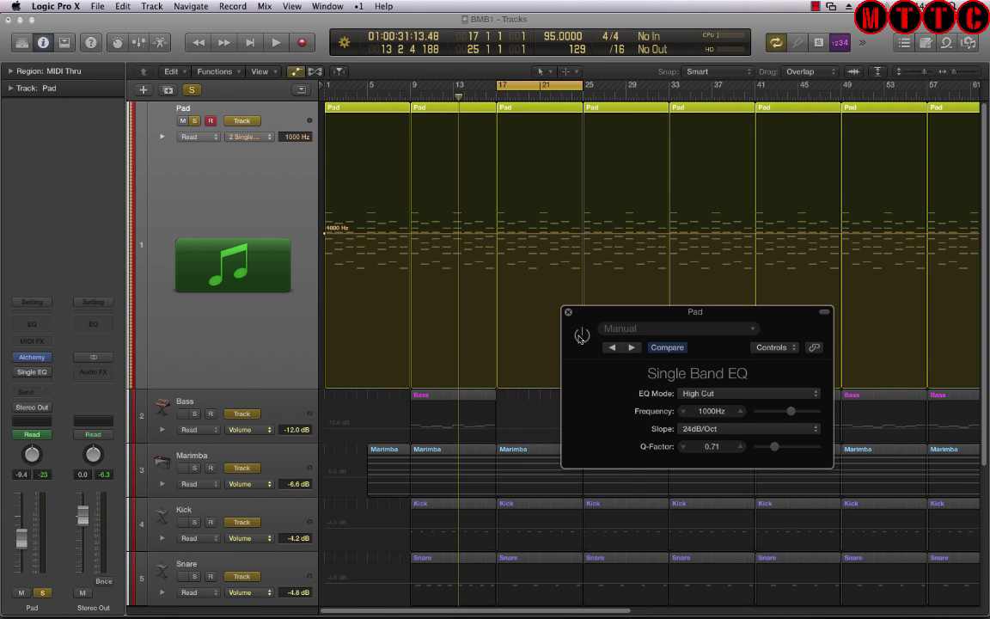
key("space")
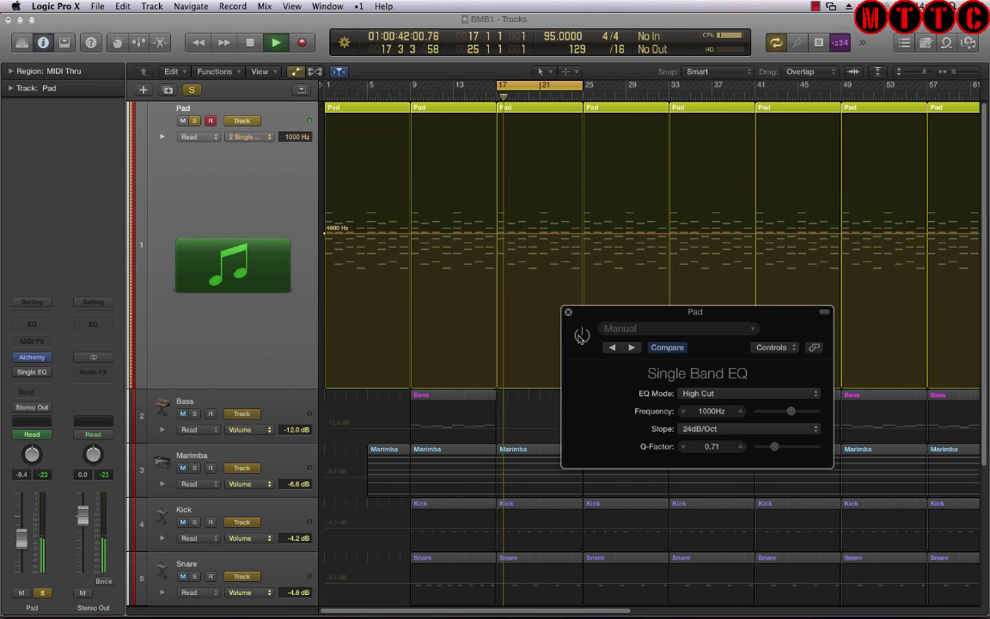
key("space")
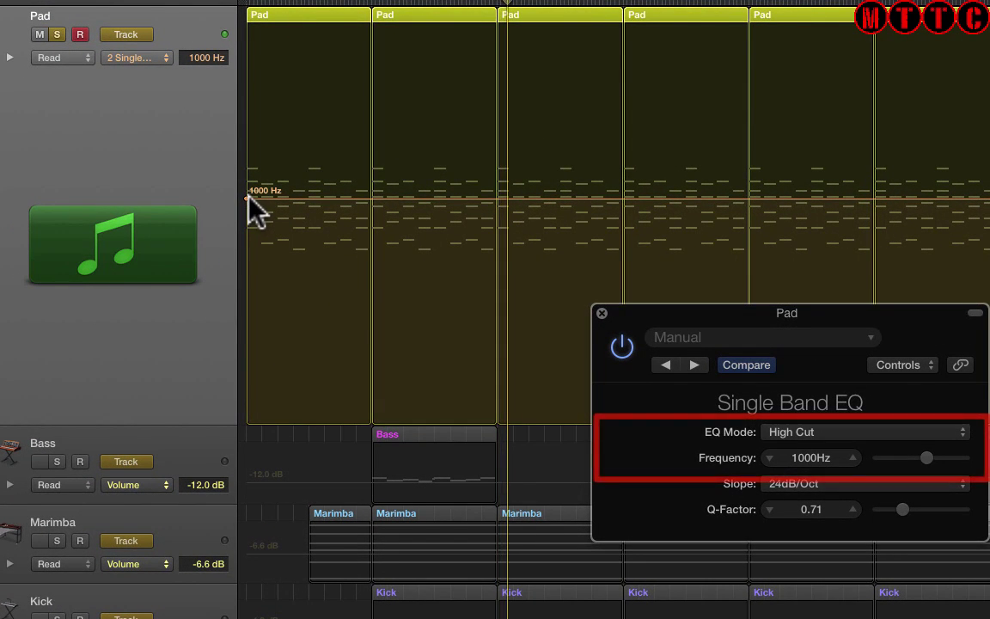
- Automate the Pad's high-cut frequency at 660 Hz from bar 17, with the section before it raised to 20000 Hz
left_click_drag(248, 200, 249, 222)
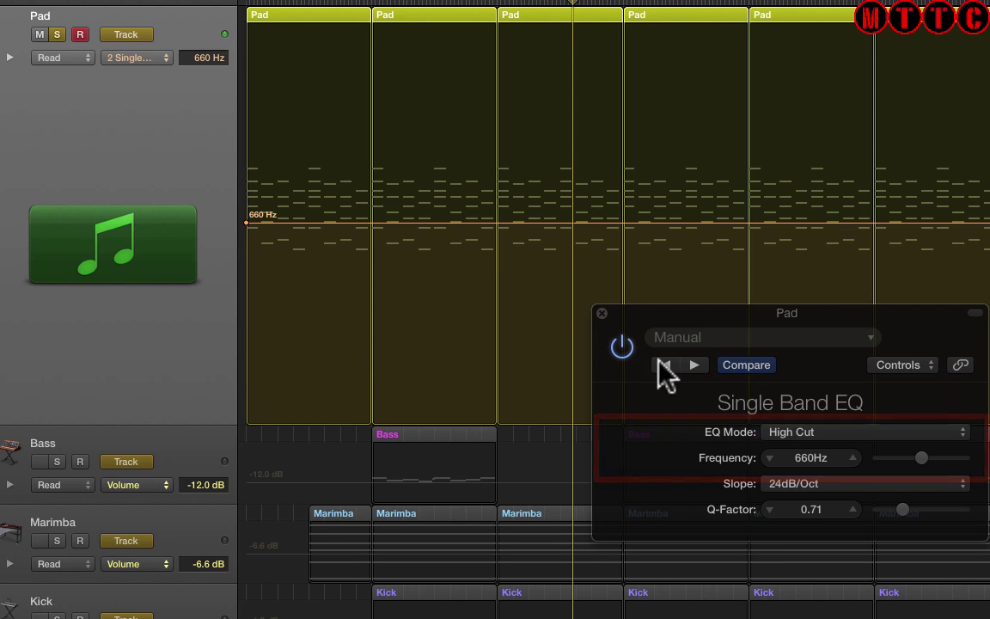
left_click(498, 223)
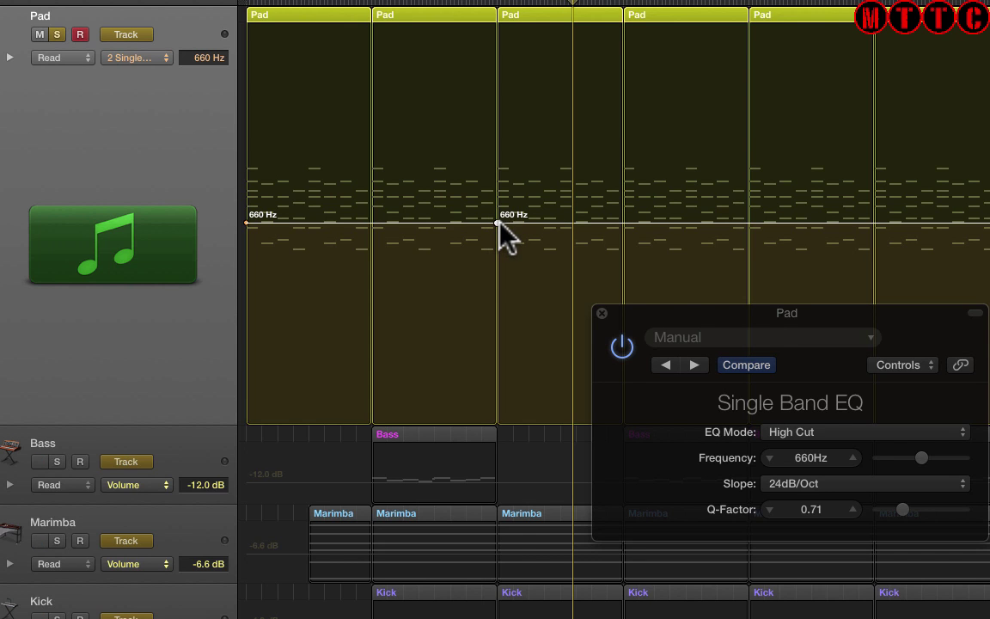
left_click(499, 222)
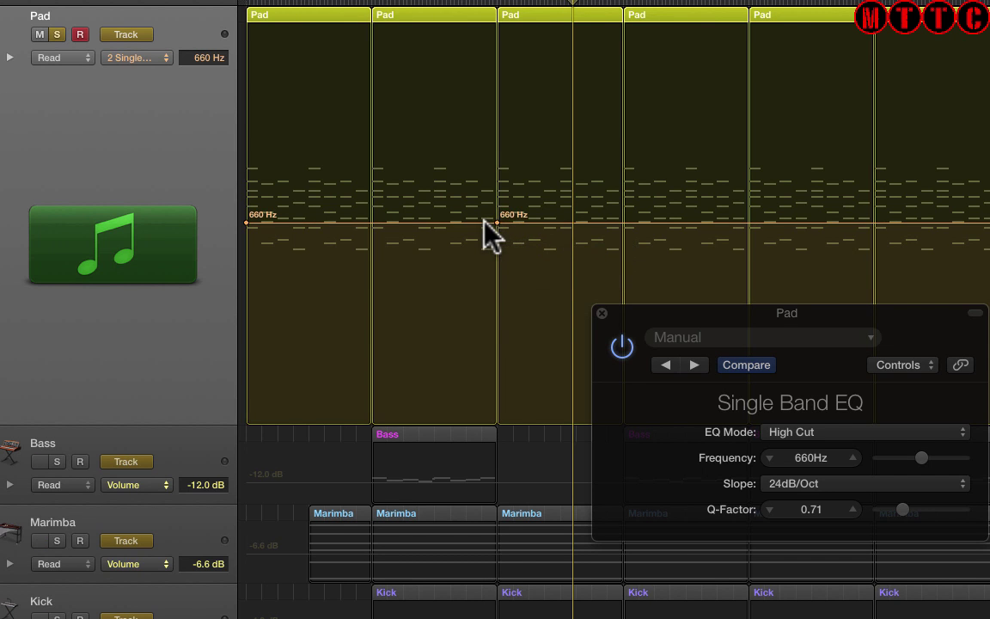
mouse_move(484, 221)
left_mouse_down()
mouse_move(459, 220)
mouse_move(448, 188)
mouse_move(442, 7)
left_mouse_up()
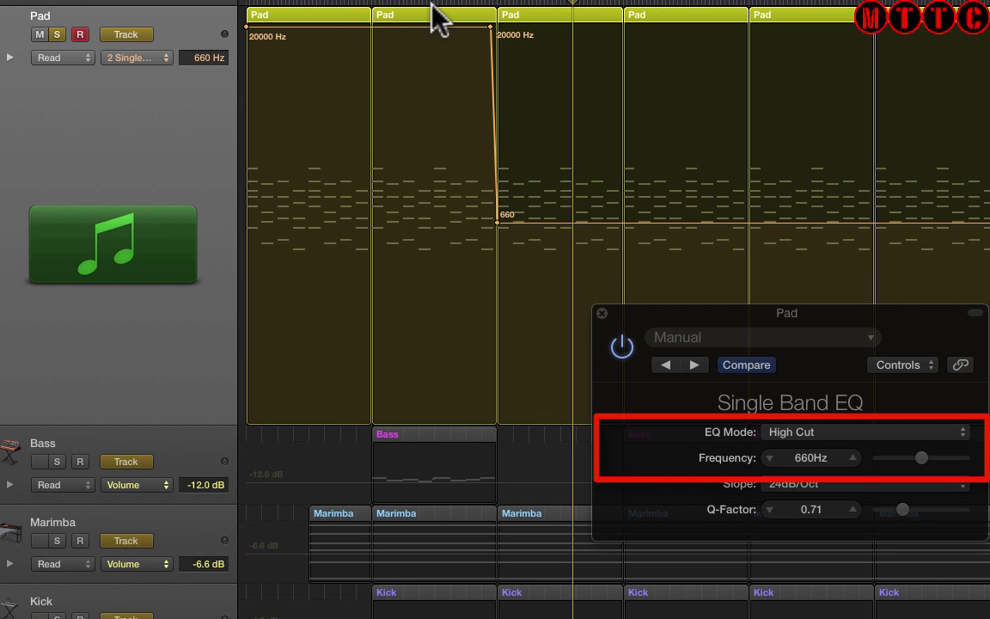
left_click(453, 3)
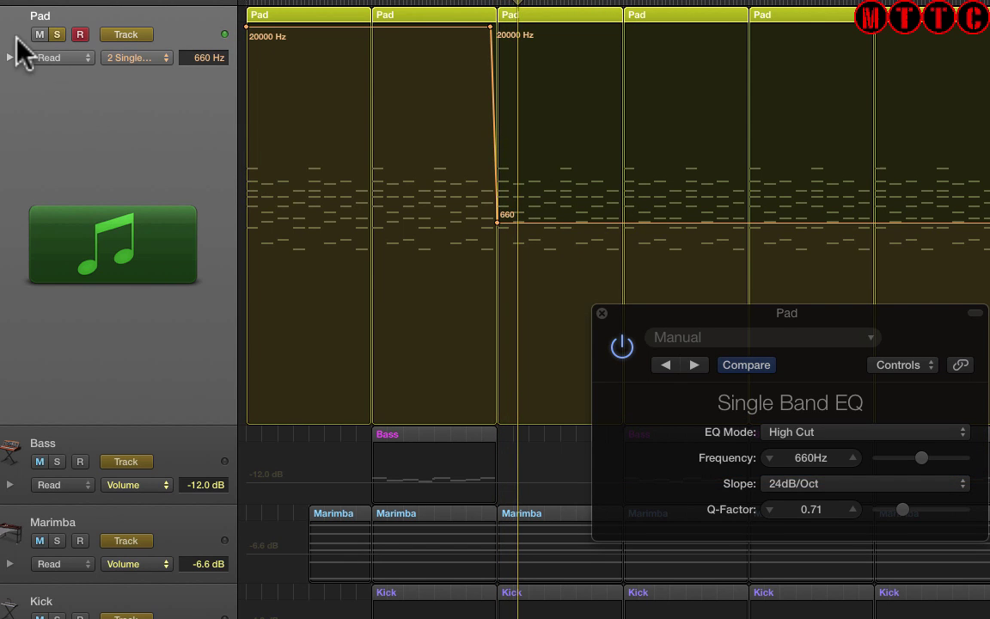
- Return to the normal track view with automation hidden and remove the solo from the Pad track
key("ctrl+z")
key("ctrl+z")
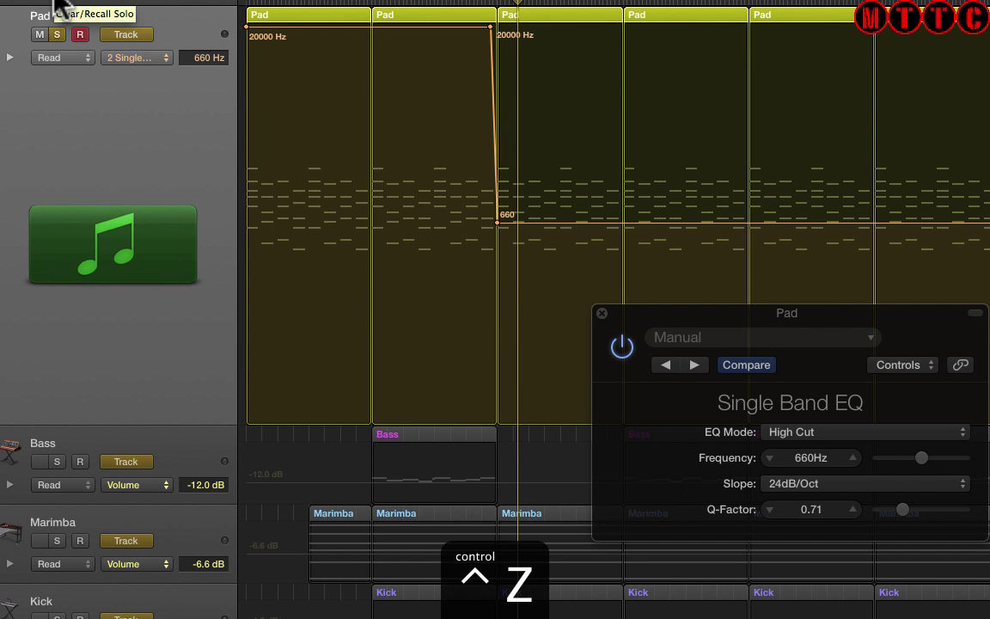
key("ctrl+z")
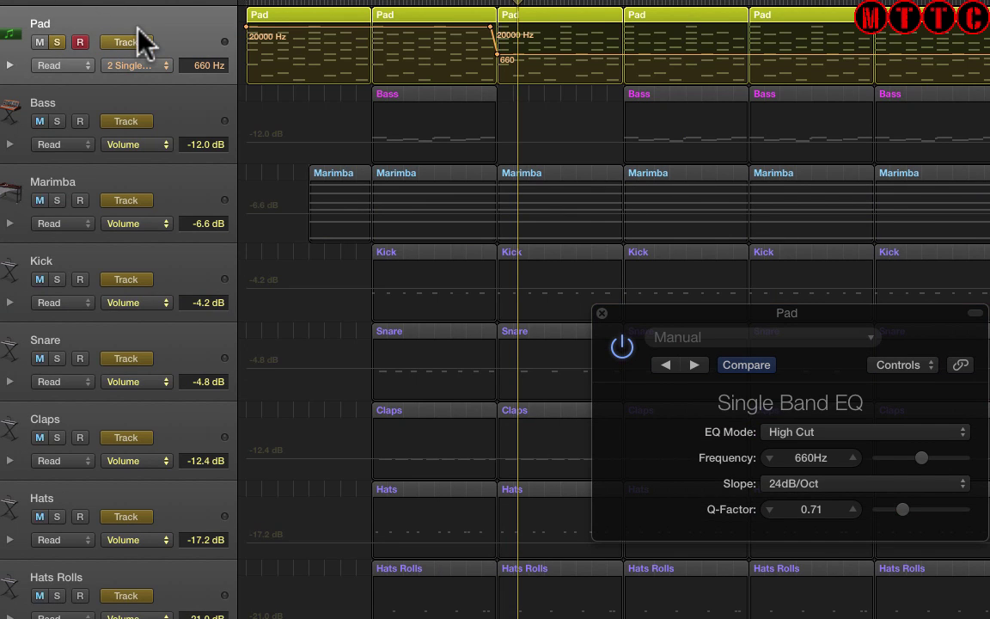
key("a")
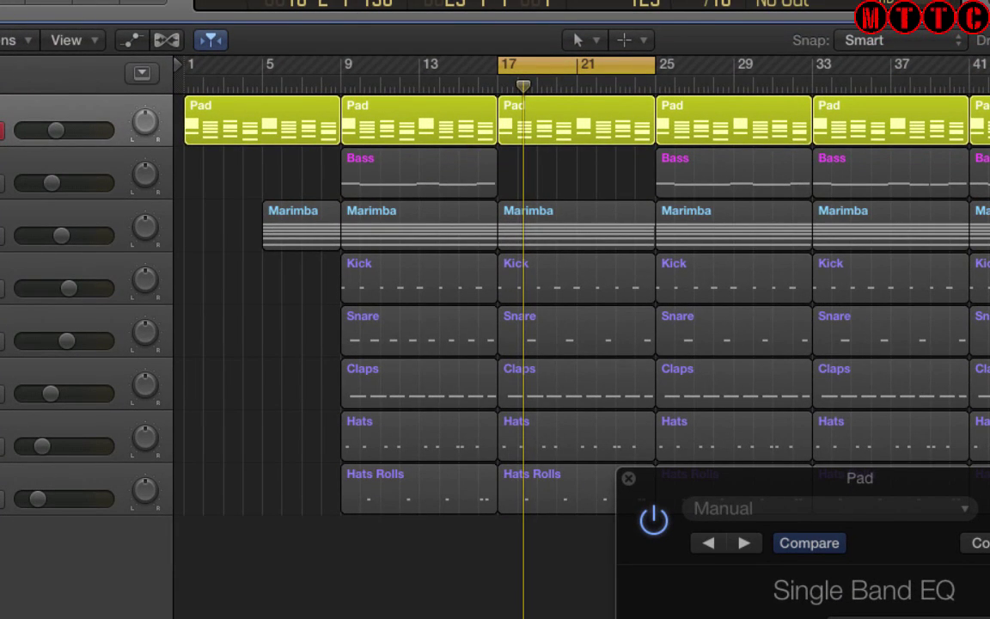
key("s")
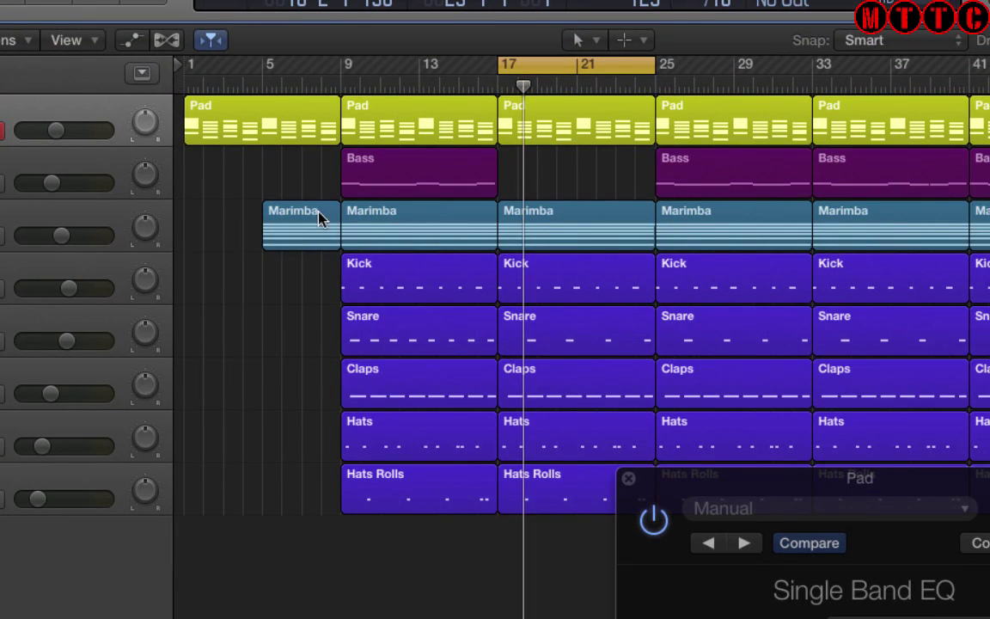
- Delete the Hats Rolls region between bars 17 and 25
double_click(471, 78)
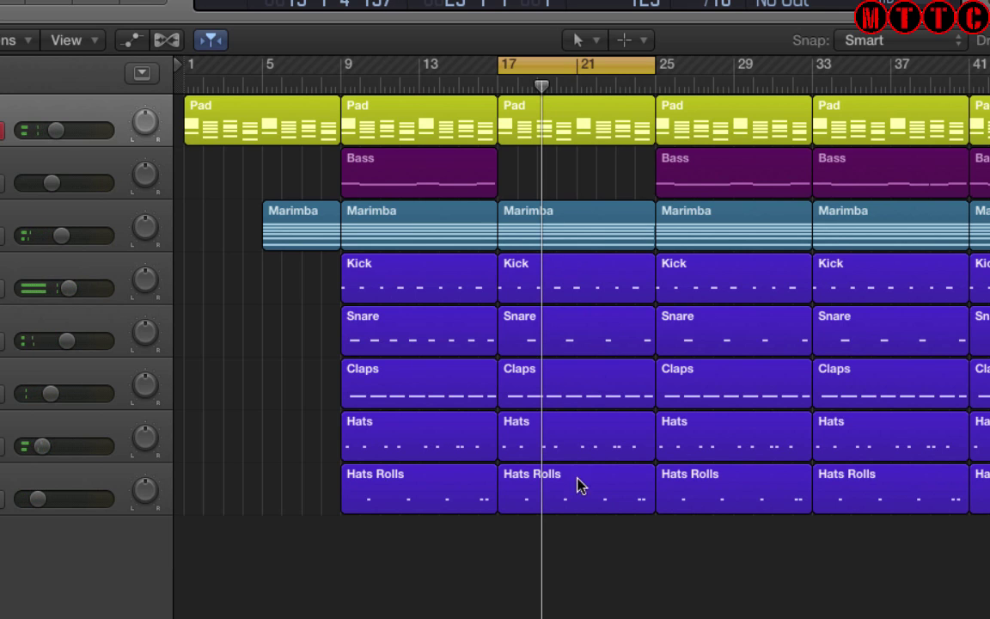
left_click_drag(569, 547, 578, 445)
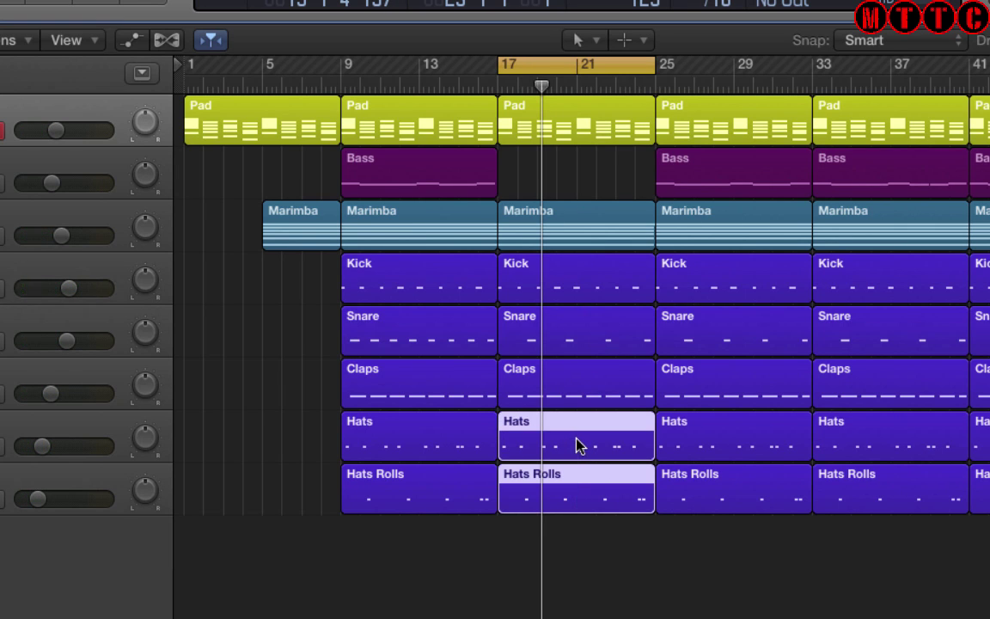
left_click(581, 573)
left_click(572, 503)
key("Delete")
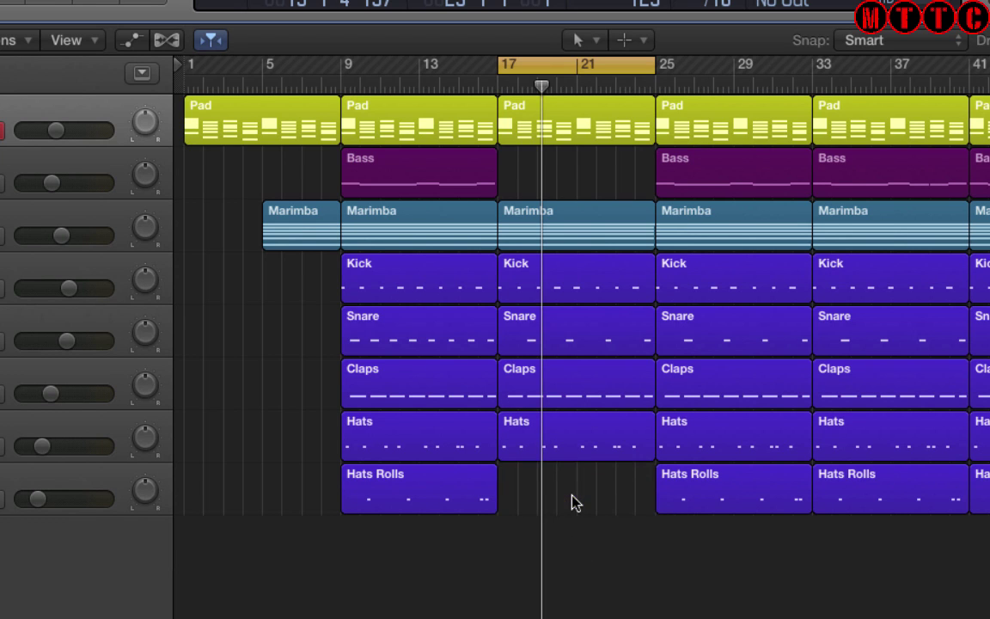
- Play the cycled section and delete the Snare and Hats regions between bars 17 and 25
key("space")
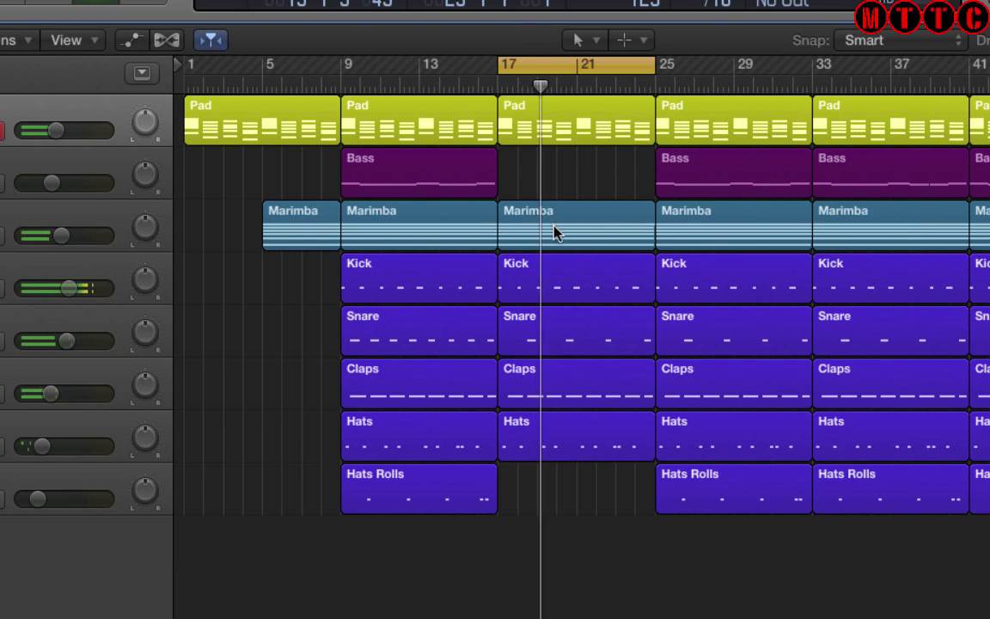
left_click(567, 351)
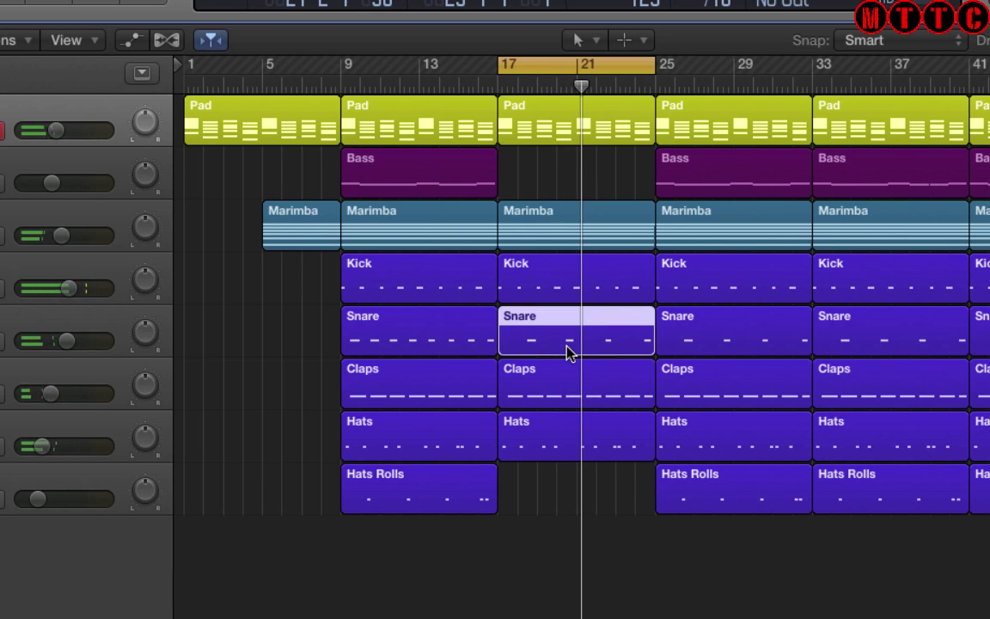
key("Delete")
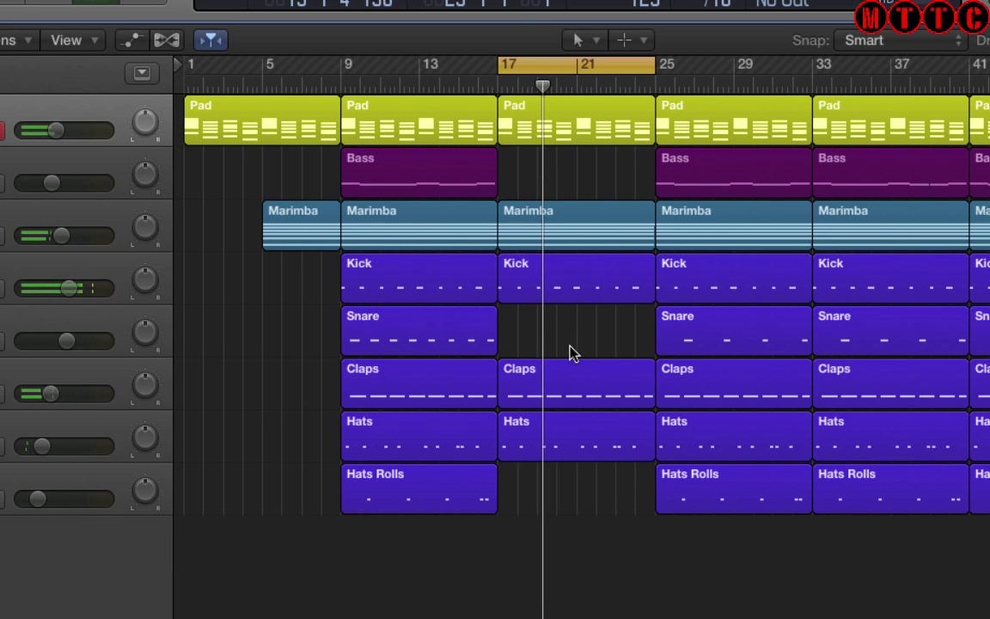
left_click(594, 447)
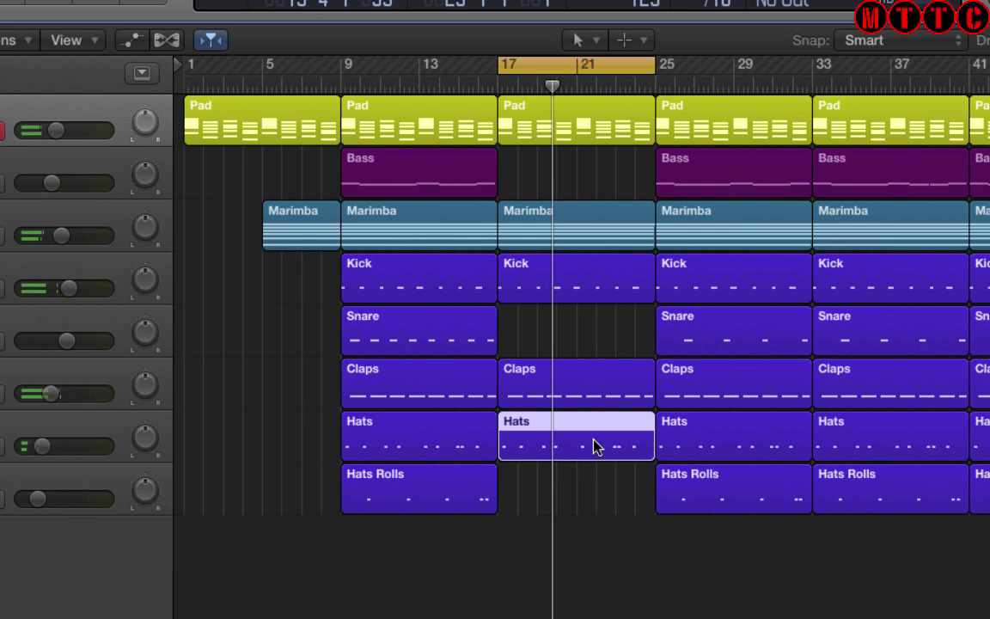
key("Delete")
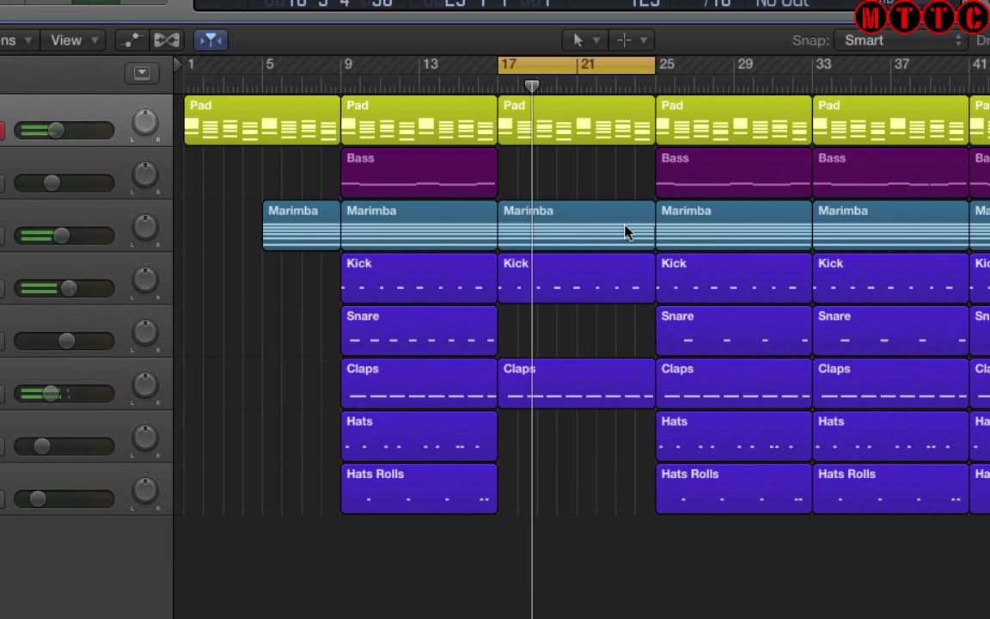
- Extend the cycle range to bar 33 and delete the Snare region between bars 25 and 33
left_click_drag(656, 66, 826, 75)
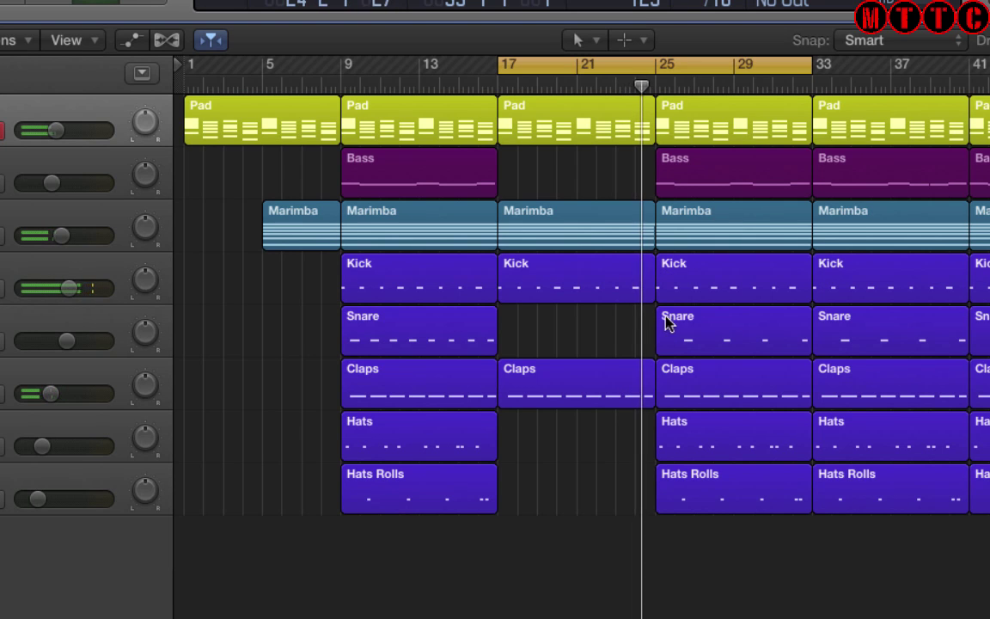
left_click(710, 321)
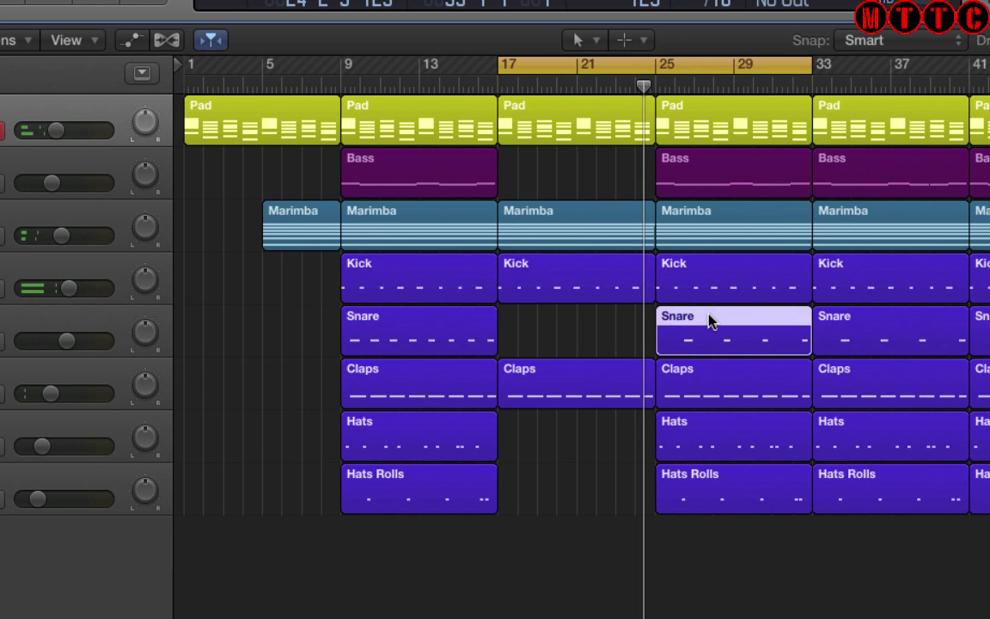
key("Delete")
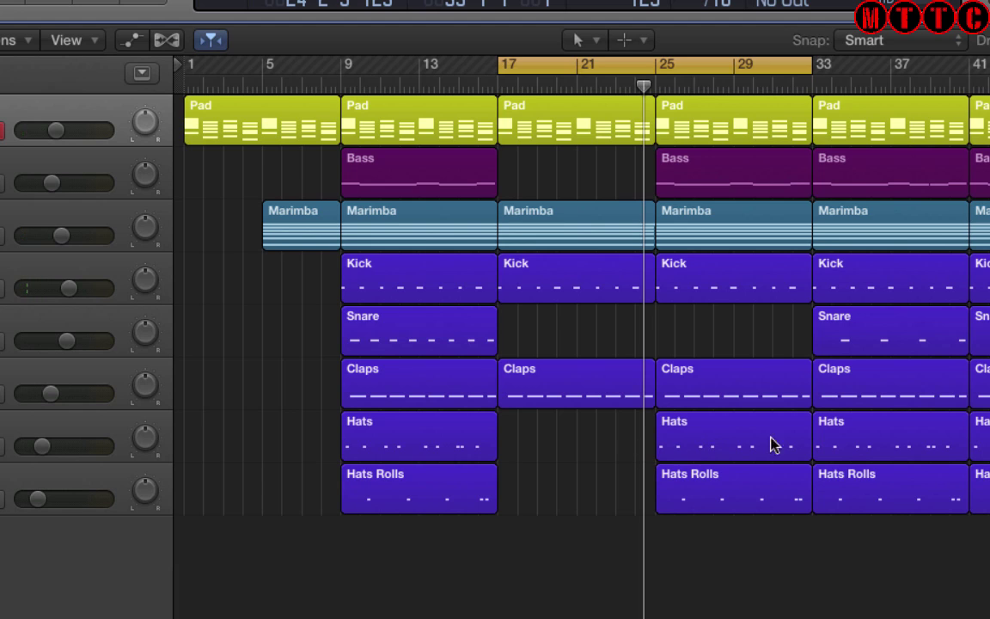
- Delete the Hats region between bars 25 and 33
left_click(731, 452)
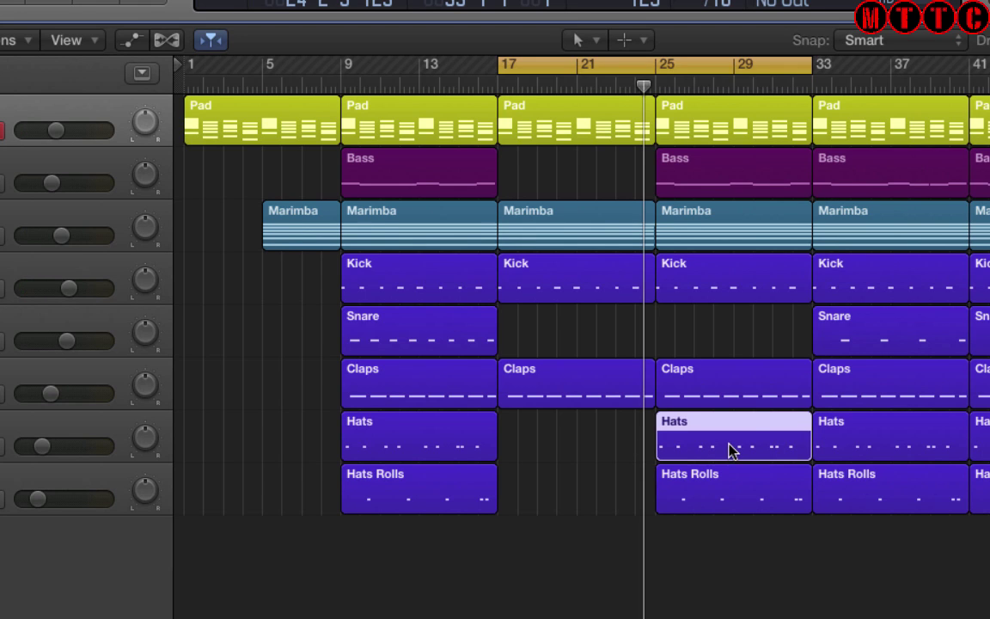
key("Delete")
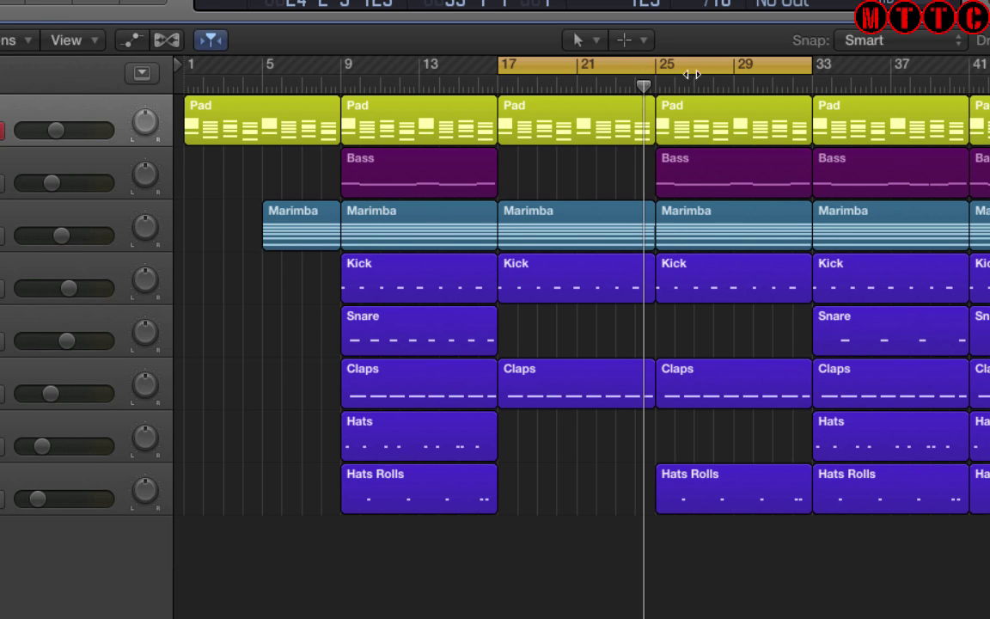
- Play the arrangement from bar 25 and save the project
left_click_drag(645, 87, 657, 87)
key("space")
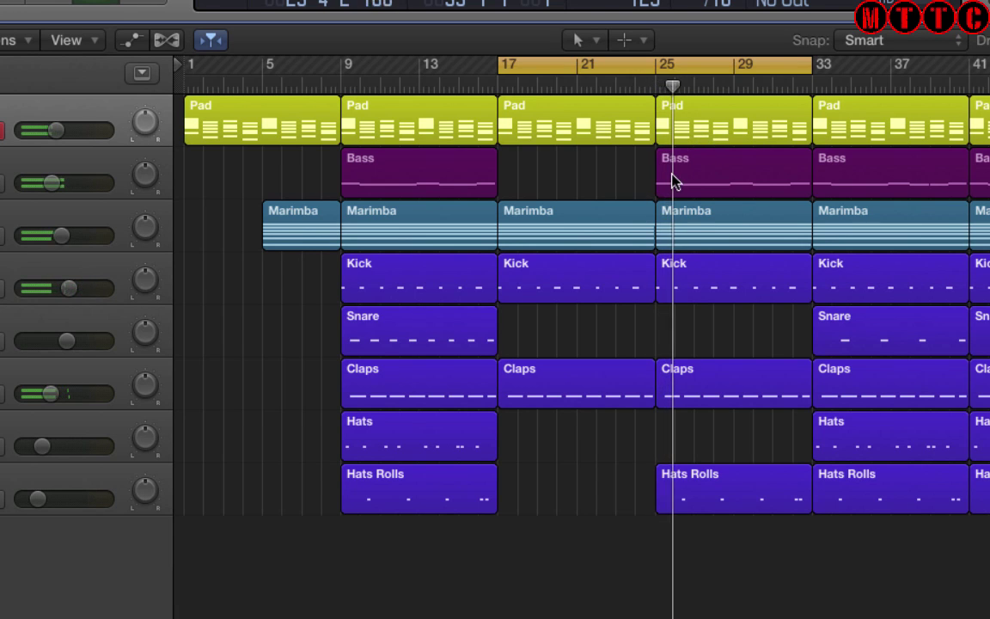
key("super+s")
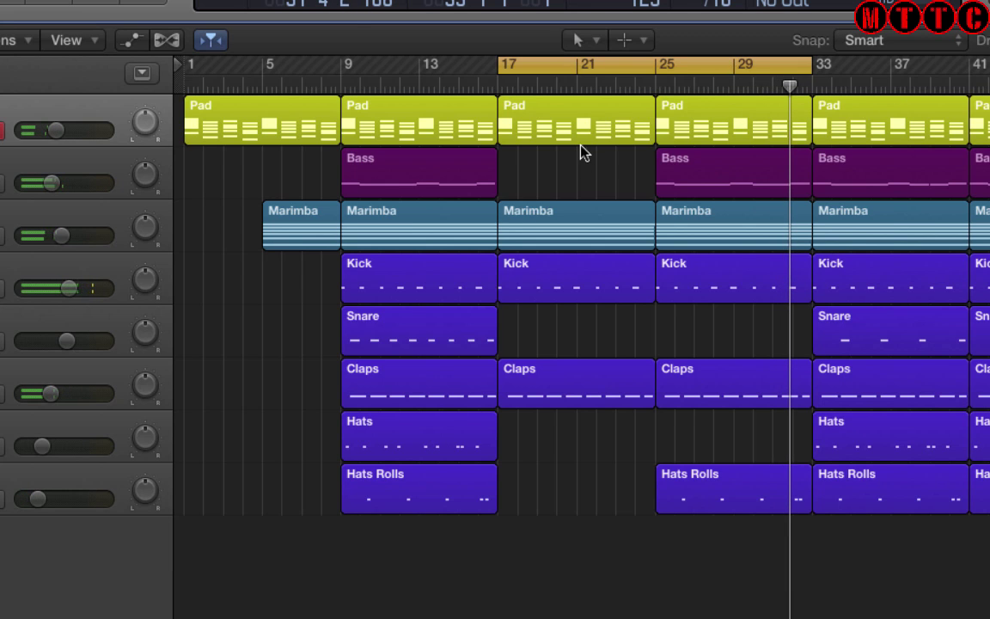
- Stop playback and set the cycle range to cover only bar 32, ending at bar 33
left_click(780, 69)
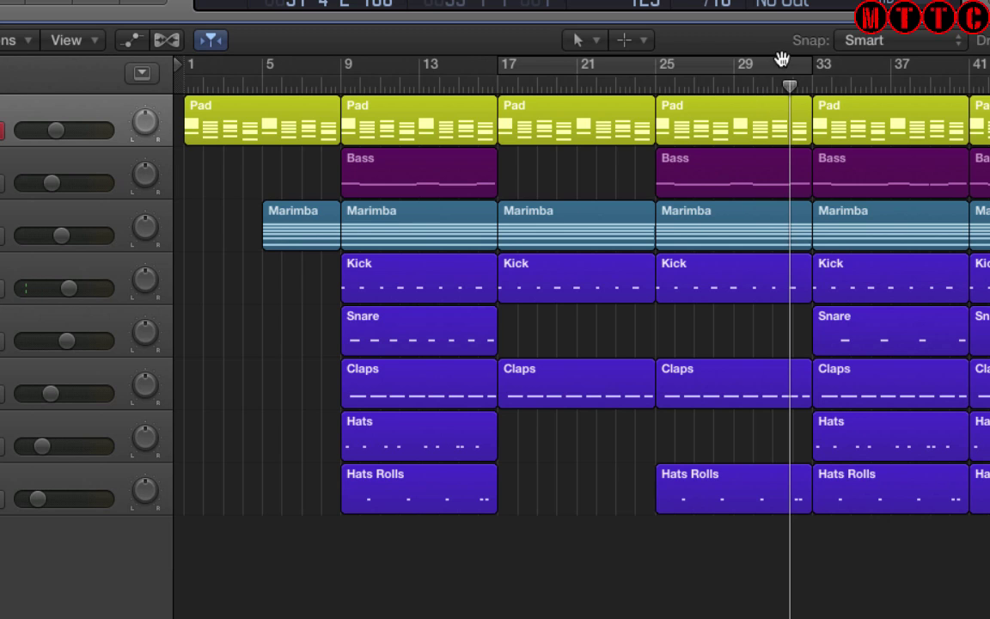
left_click_drag(788, 58, 823, 61)
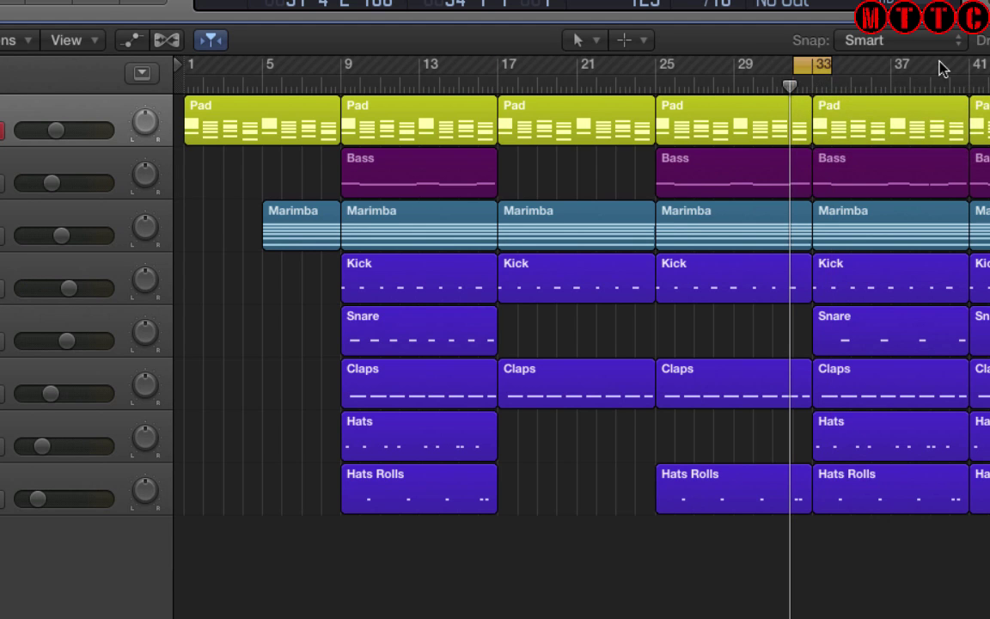
key("super+Right")
key("super+Right")
key("super+Right")
key("super+Right")
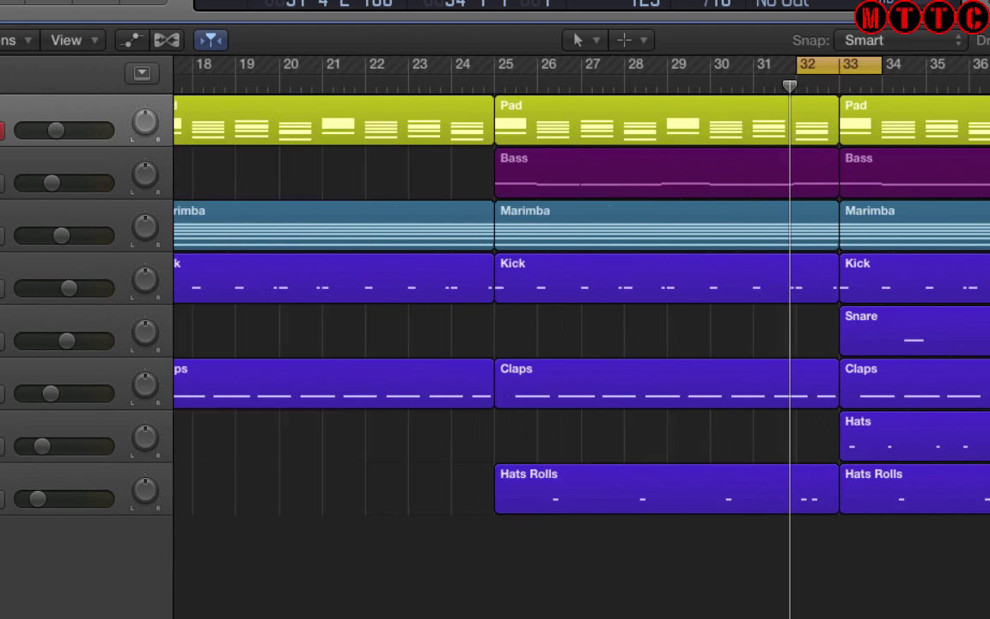
left_click(881, 69)
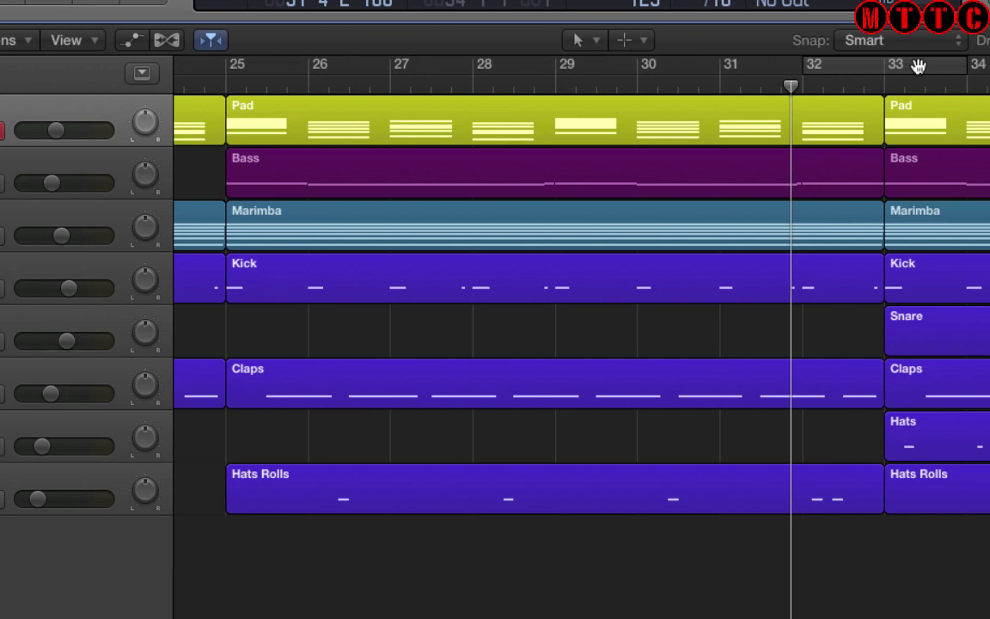
left_click_drag(802, 68, 872, 69)
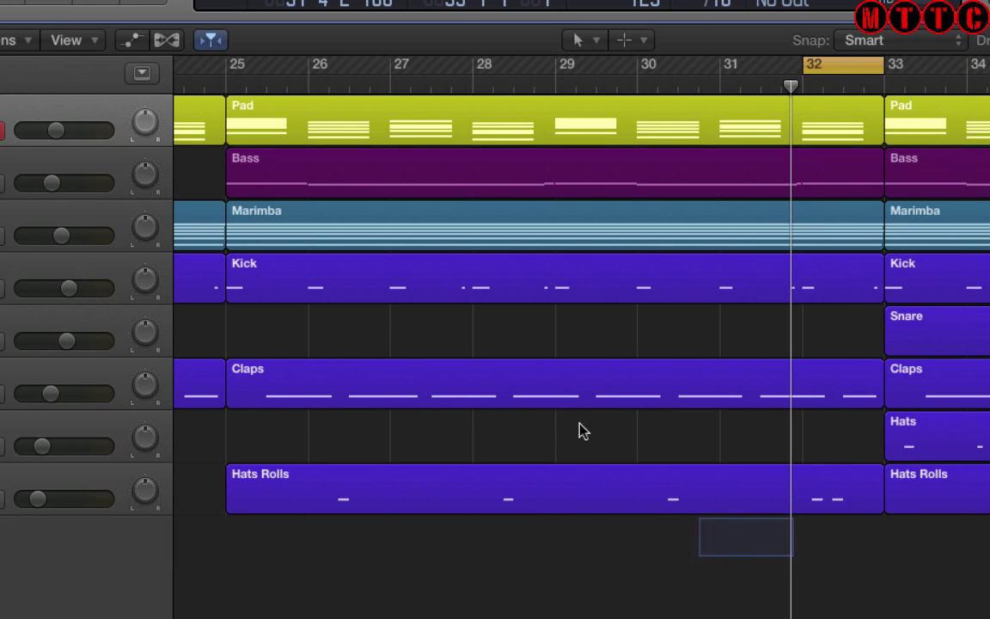
- Split all regions between bars 25 and 33 at bar 32, using the Split option for notes crossing the split point
left_click_drag(582, 430, 359, 139)
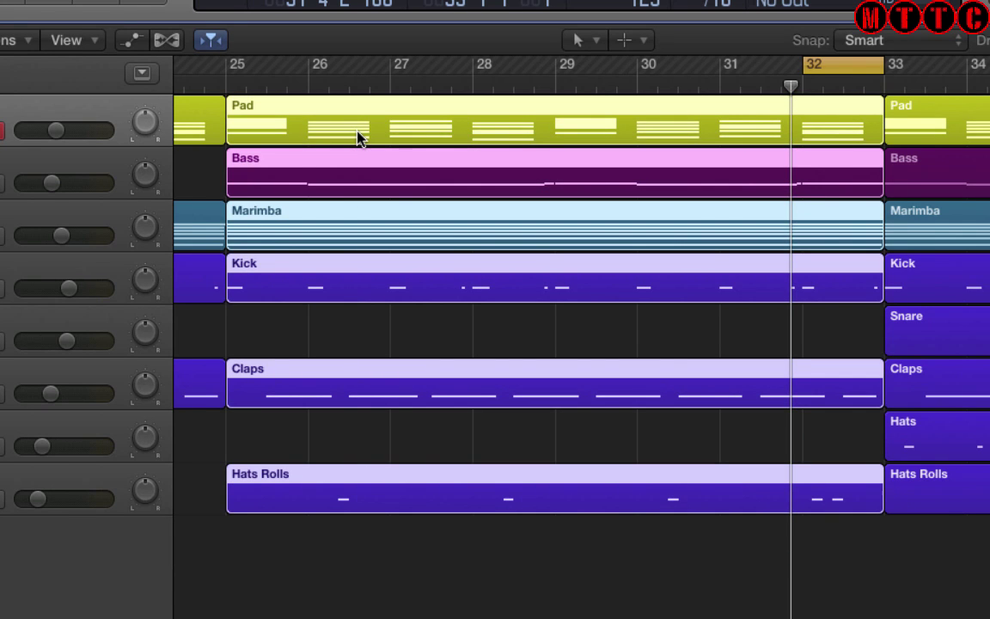
key("ctrl+super+t")
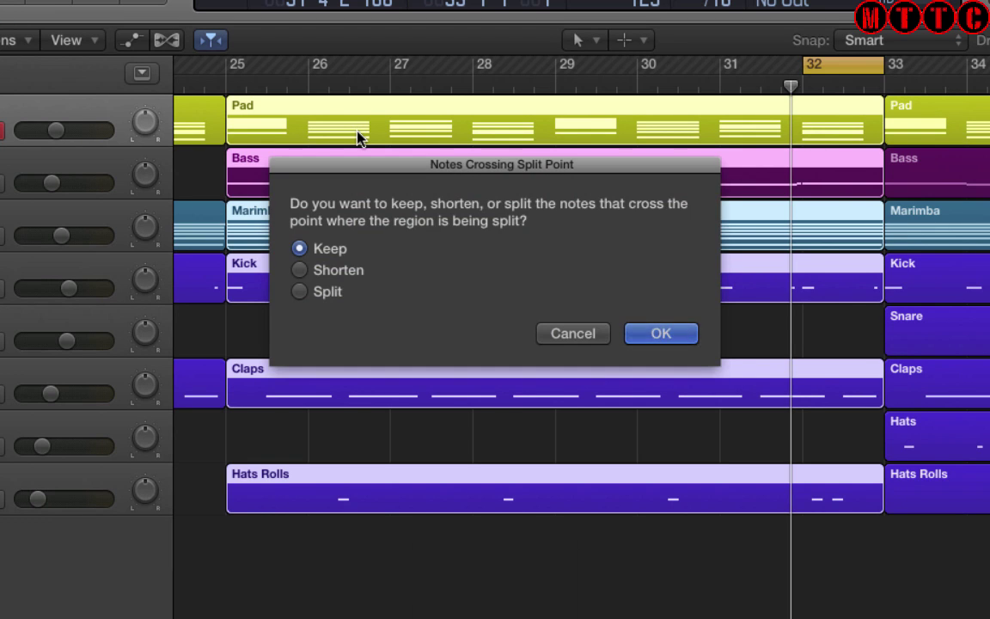
left_click(301, 292)
left_click(662, 332)
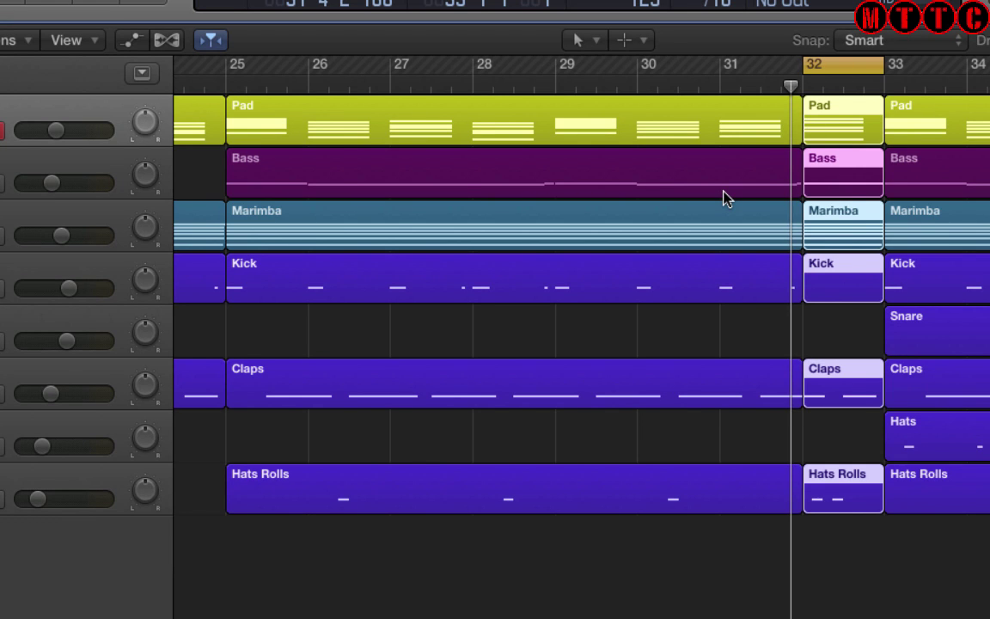
- Delete the Kick, Claps and Hats Rolls regions in bar 32, keeping the Pad, Bass and Marimba
left_click(856, 583)
left_click_drag(843, 533, 827, 243)
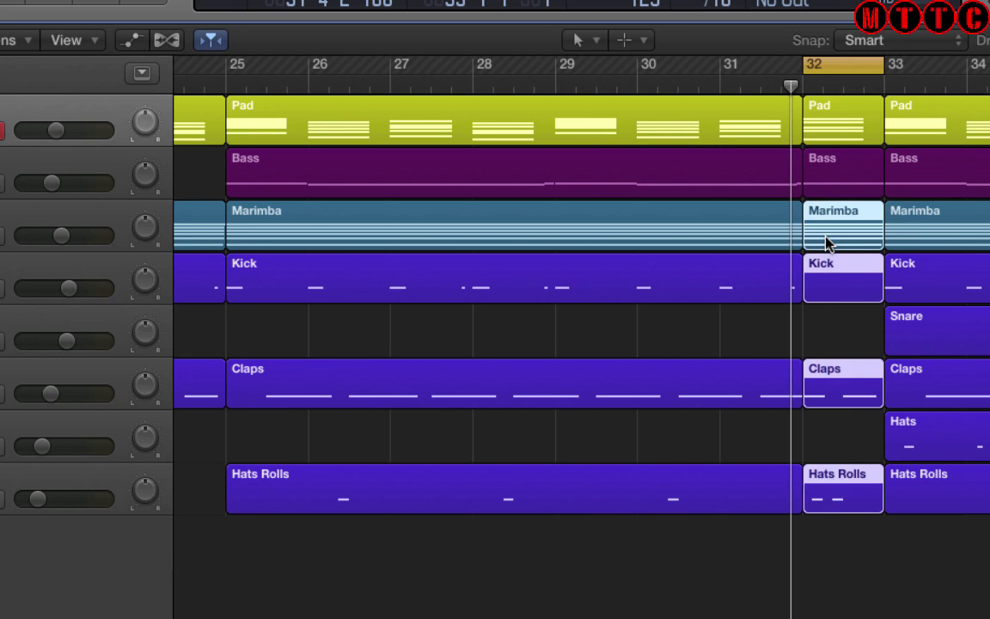
left_click_drag(847, 551, 843, 286)
key("Delete")
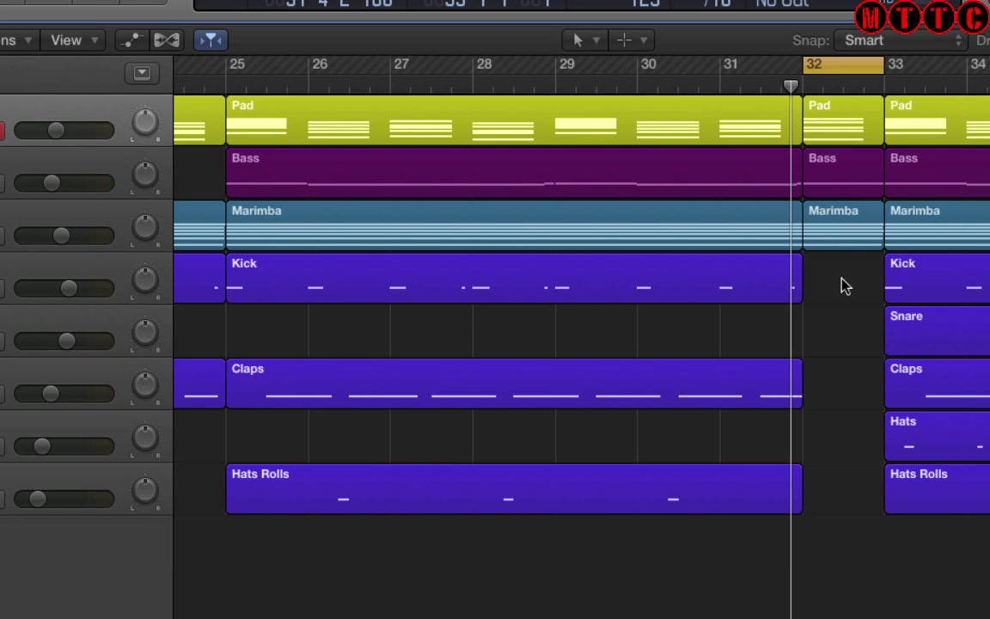
- Play through to the drum gap in bar 32 and set the cycle range from bar 32 to bar 34
key("space")
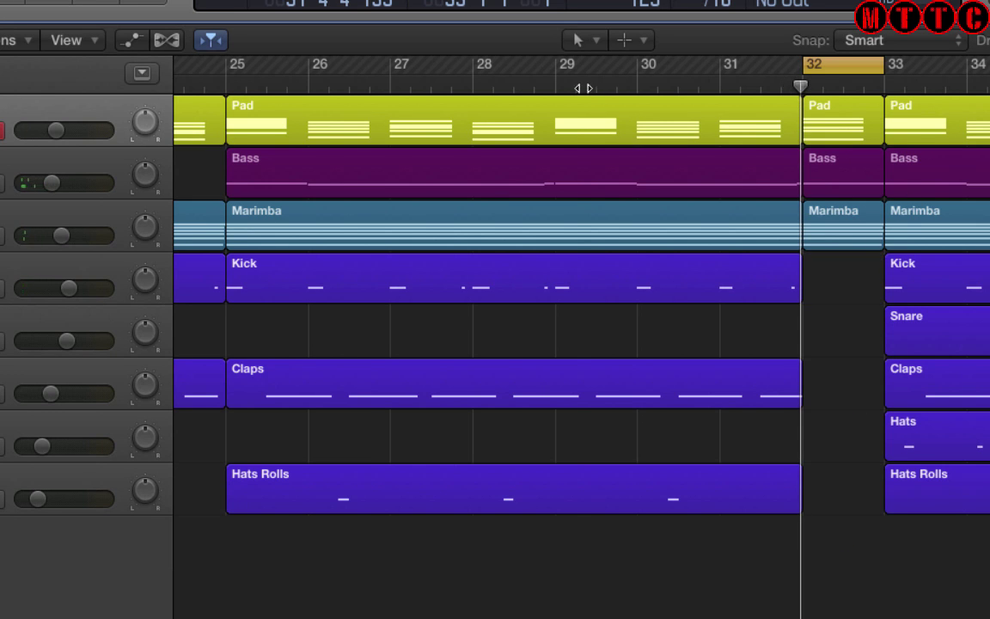
left_click(583, 88)
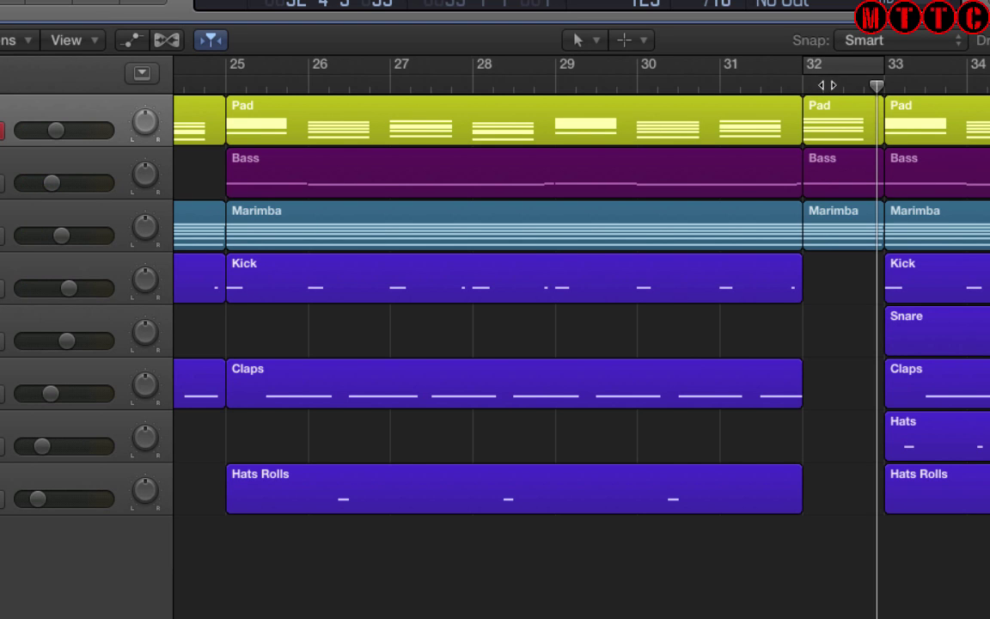
left_click(824, 67)
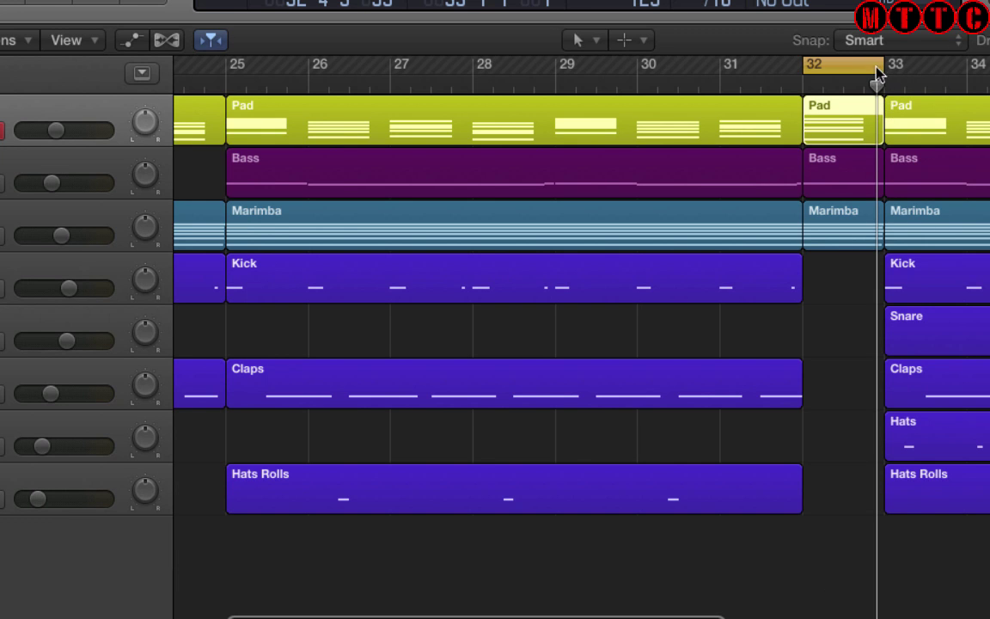
left_click_drag(879, 67, 959, 57)
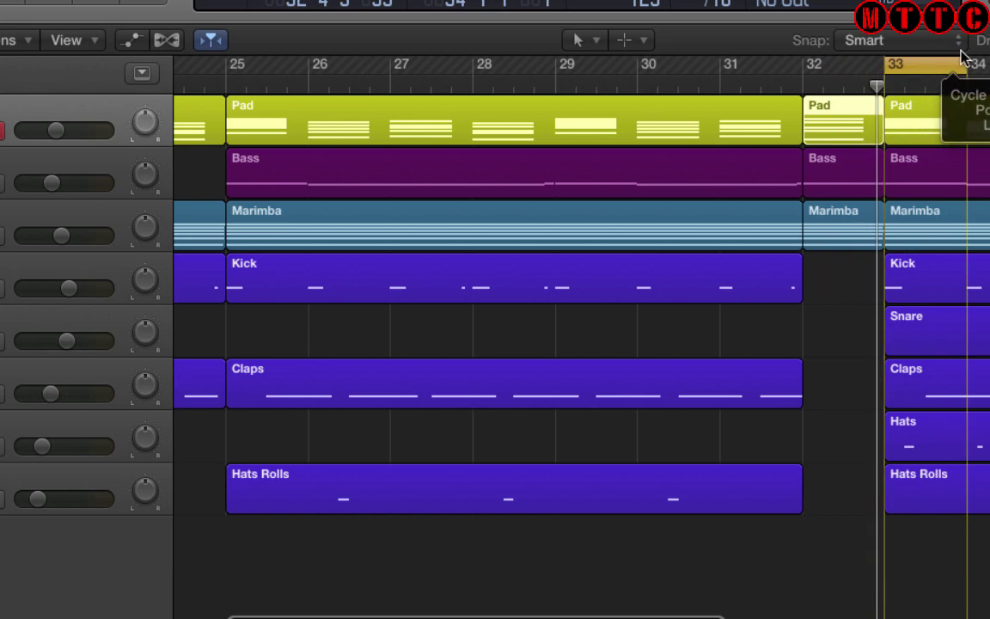
left_click_drag(876, 76, 804, 66)
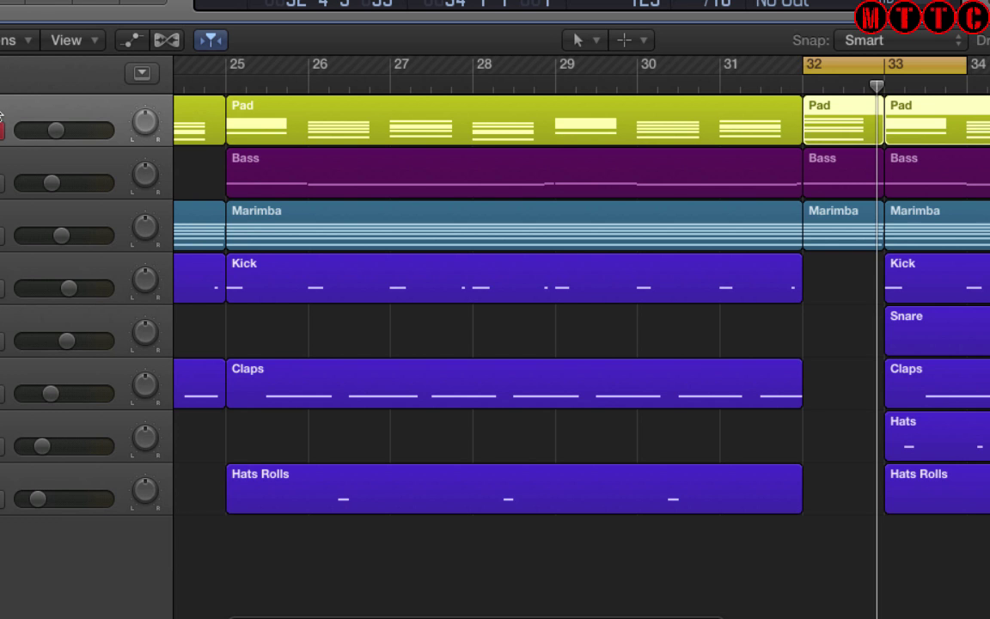
- Show the Pad's automation enlarged and ramp its filter frequency from 660 Hz at bar 32 to 20000 Hz at bar 33
key("ctrl+z")
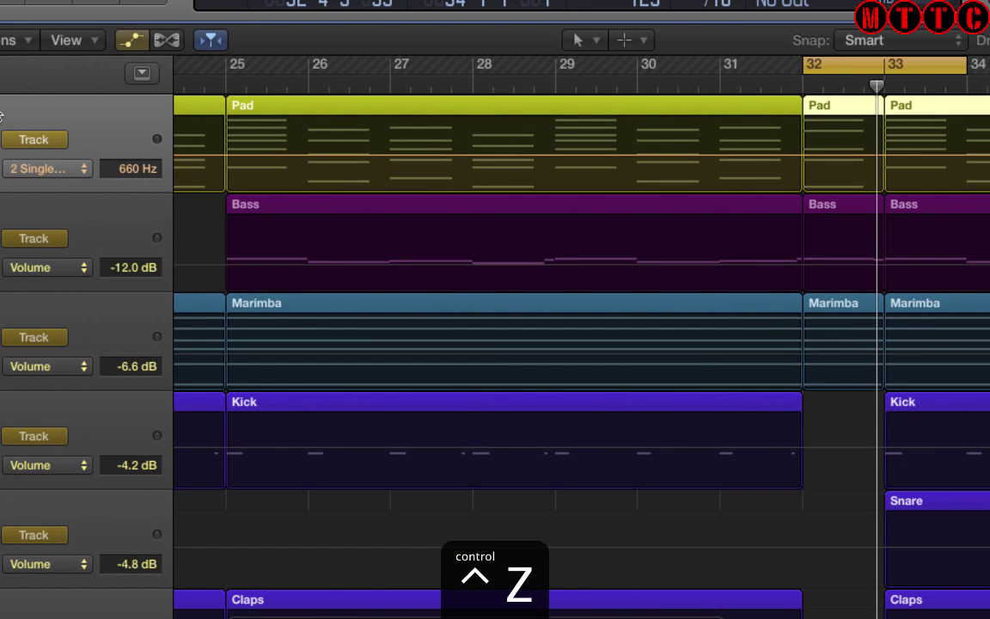
key("ctrl+z")
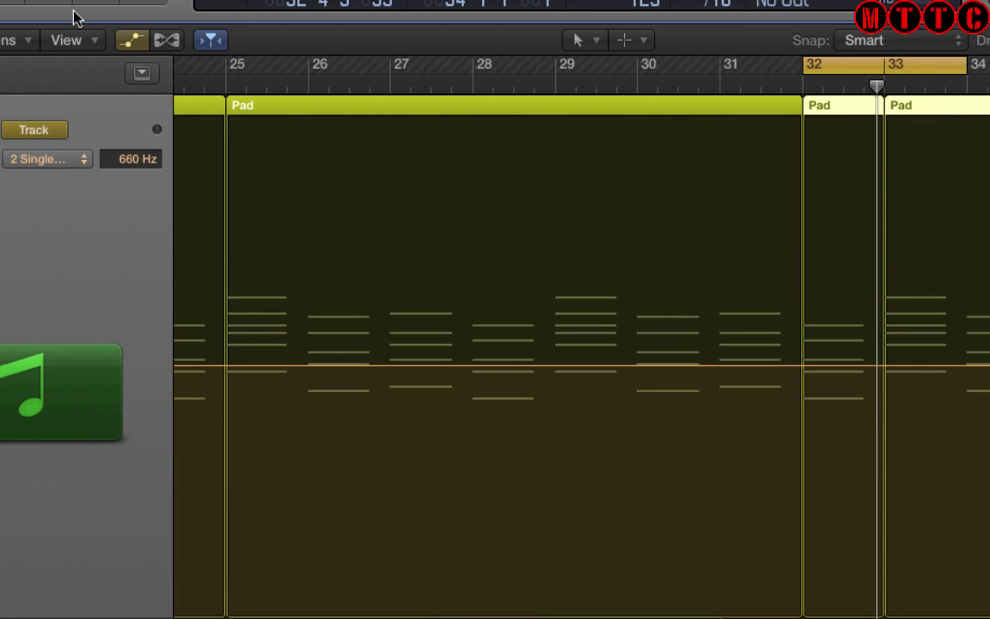
left_click(803, 368)
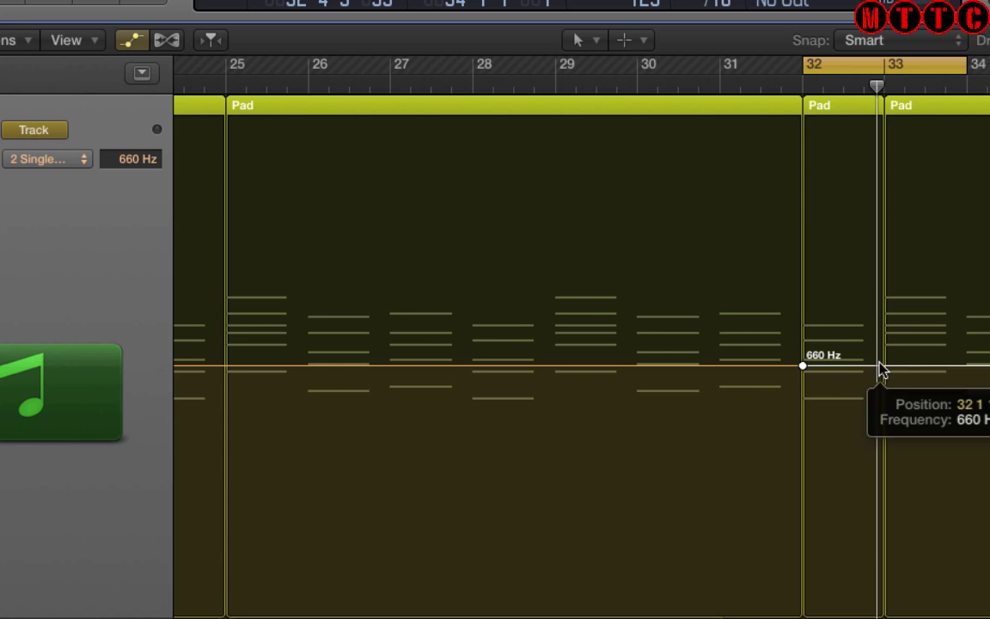
left_click_drag(878, 366, 888, 97)
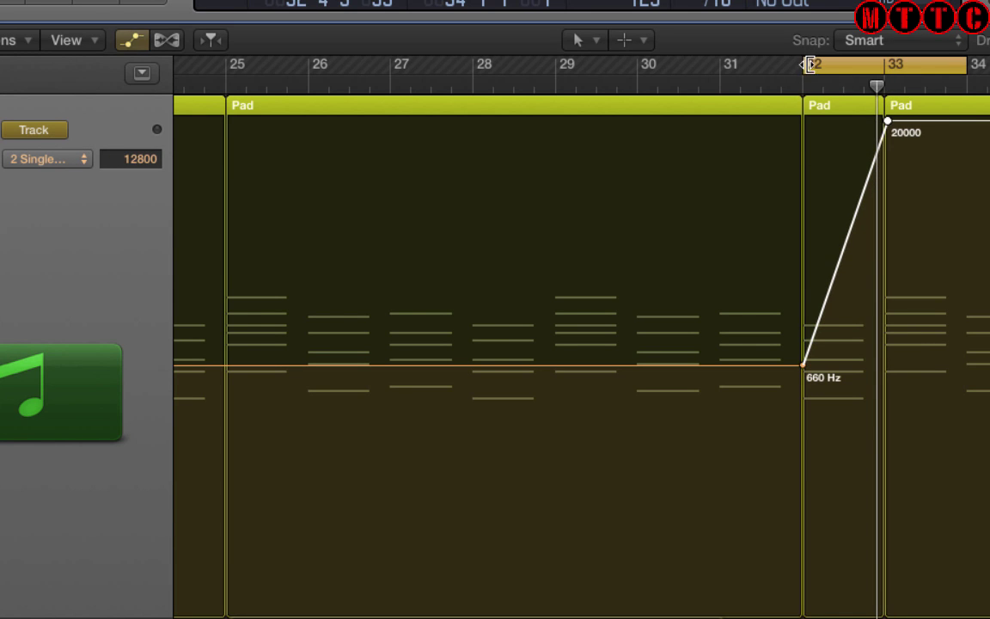
- Play the Pad's filter sweep with the cycle range extended back to bar 25, turn cycling off and save the project
left_click_drag(809, 64, 223, 122)
left_click(535, 65)
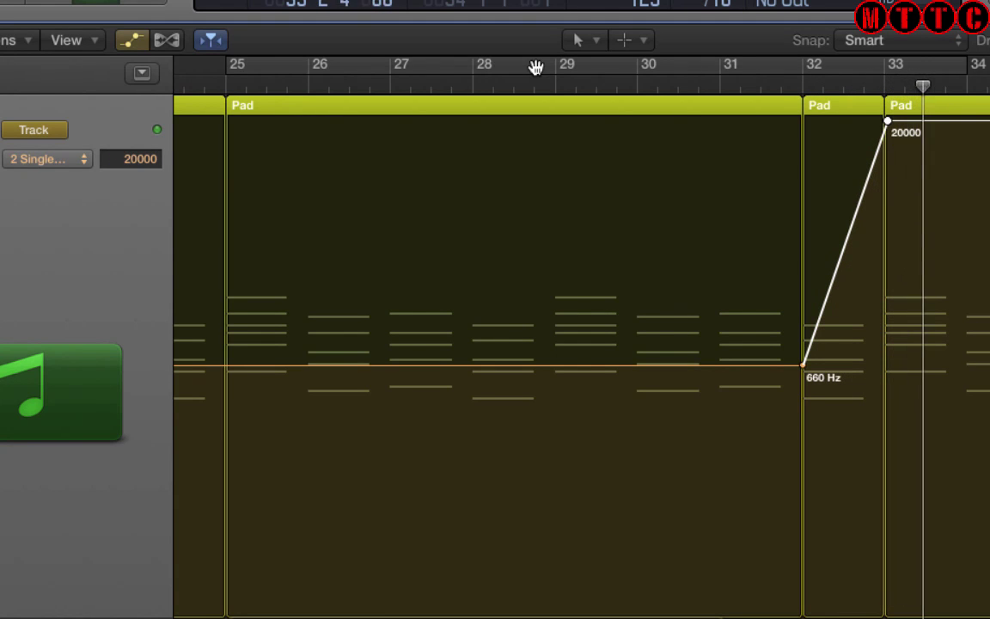
key("super+s")
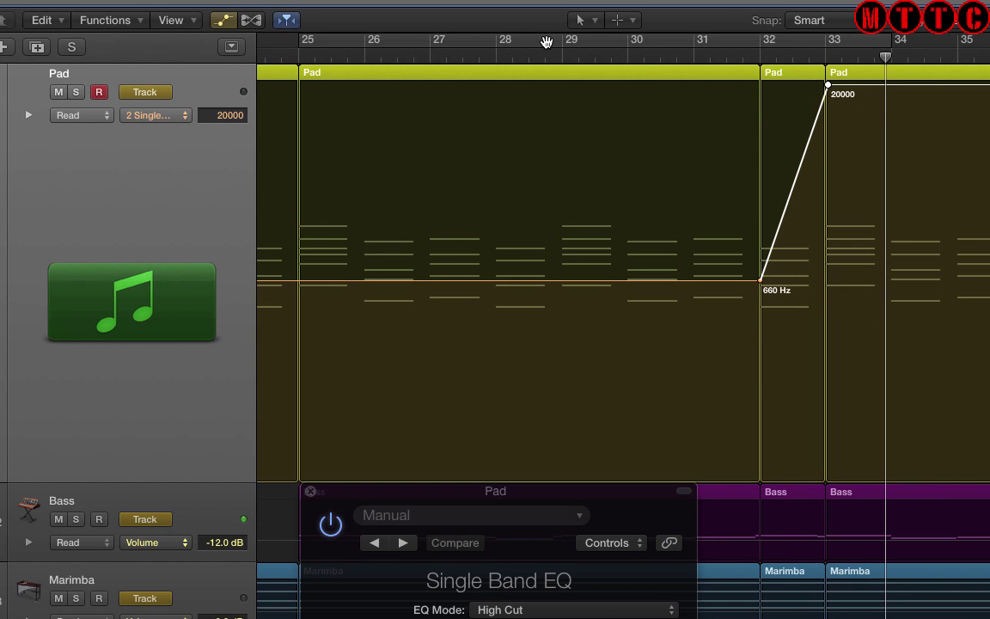
- With automation hidden, delete the Hats Rolls region between bars 25 and 32 and copy the bar 33 Hats region to bar 25, ending at bar 32
key("a")
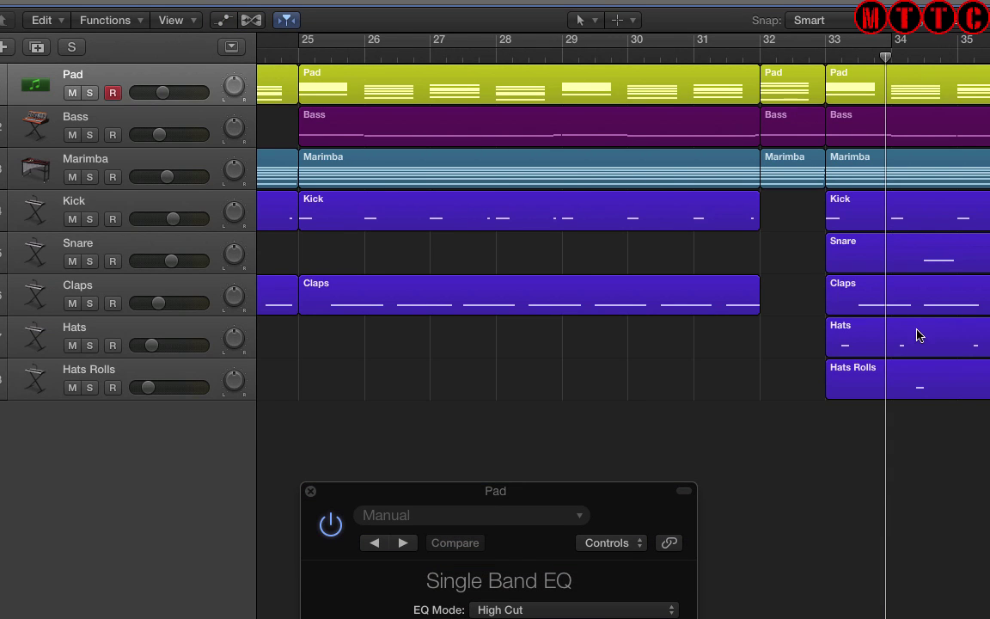
left_click_drag(910, 342, 380, 345)
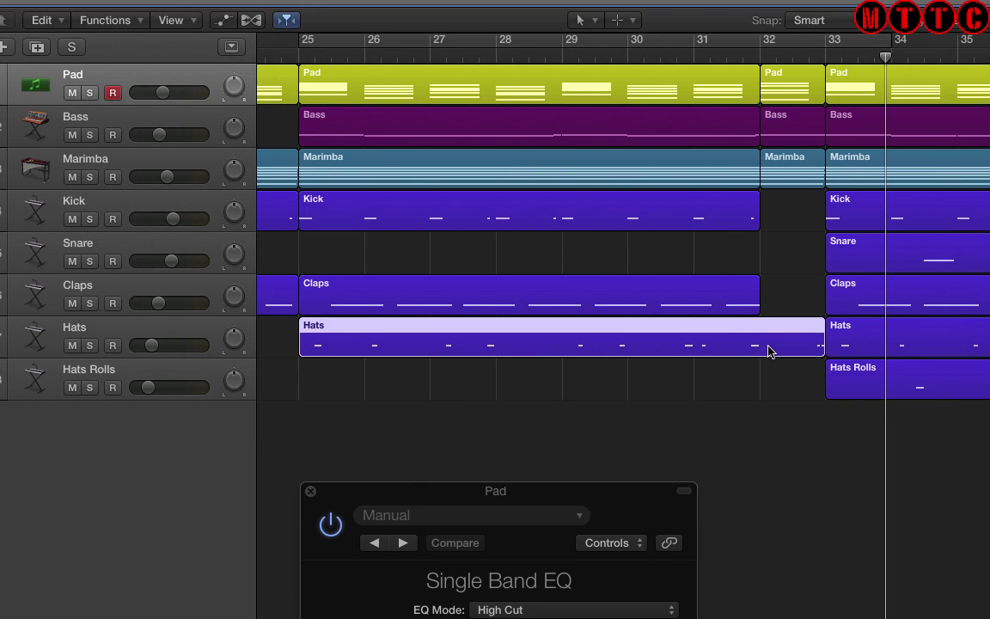
left_click_drag(821, 345, 760, 348)
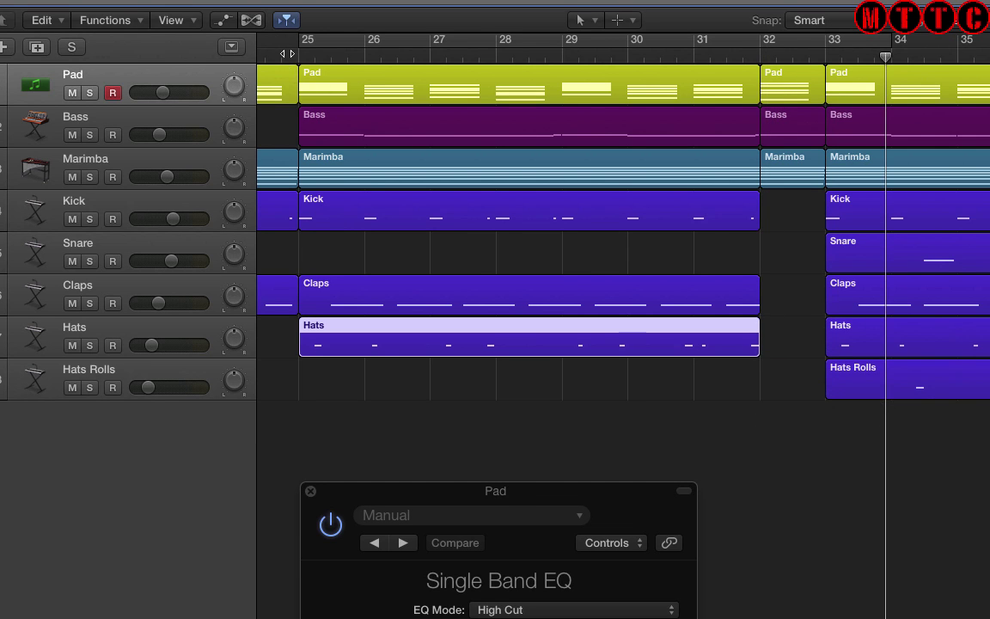
- Play the section from bar 25 and its transition into bar 33, and save the project
key("space")
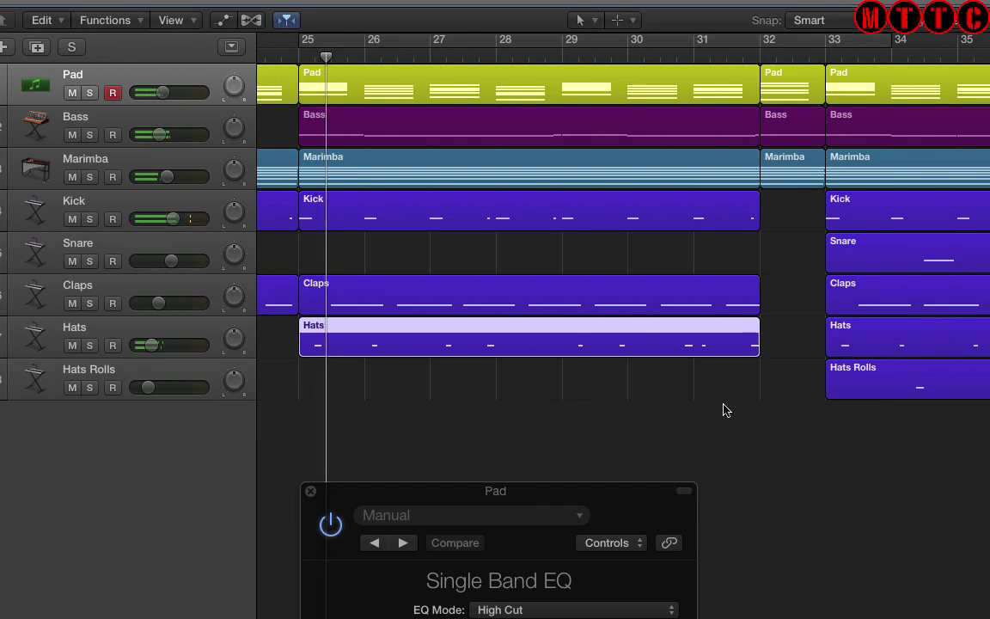
key("super+s")
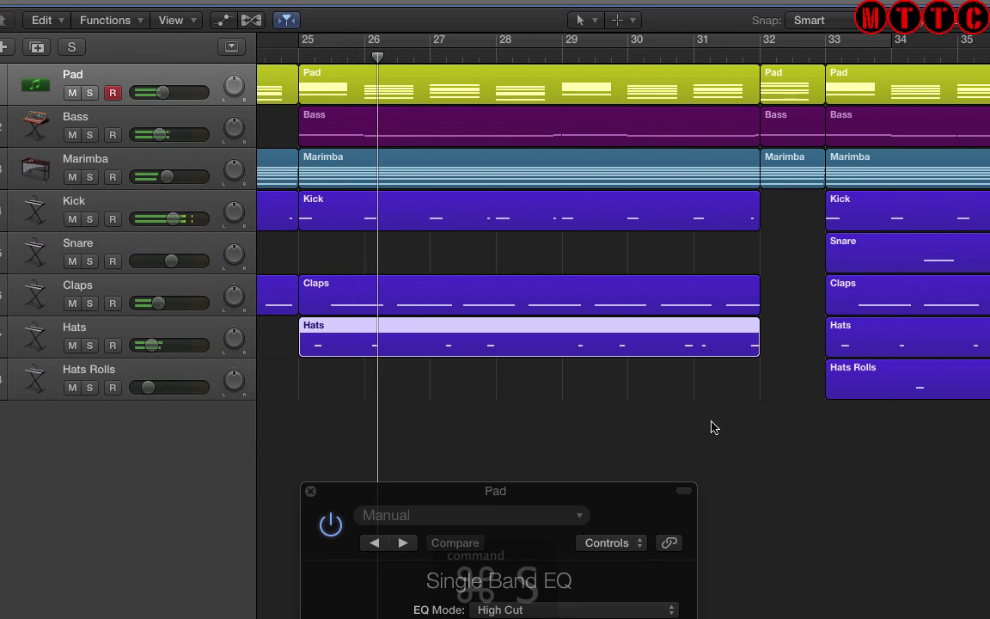
left_click(712, 427)
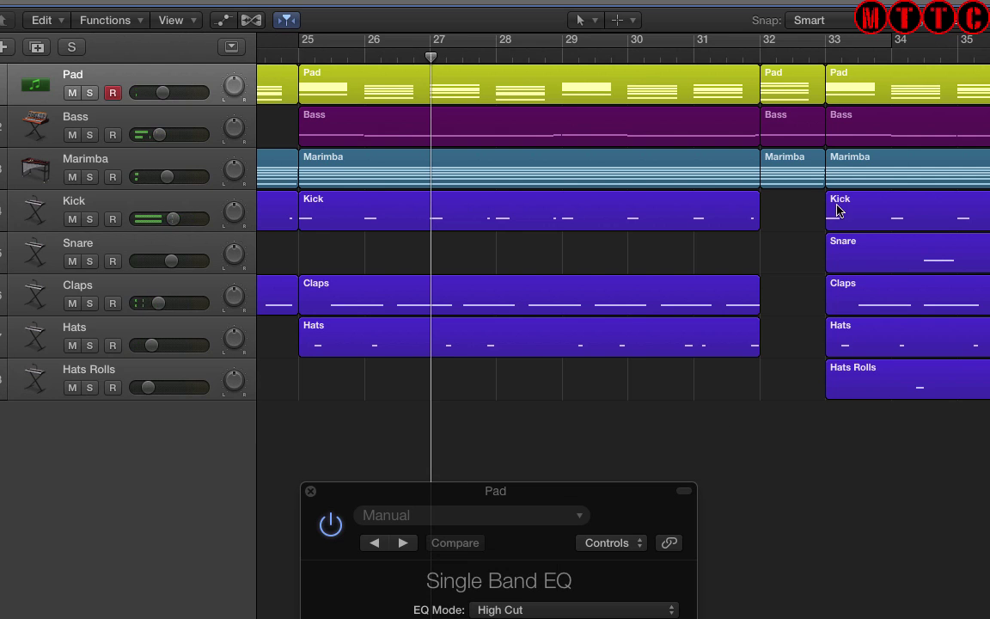
left_click(722, 53)
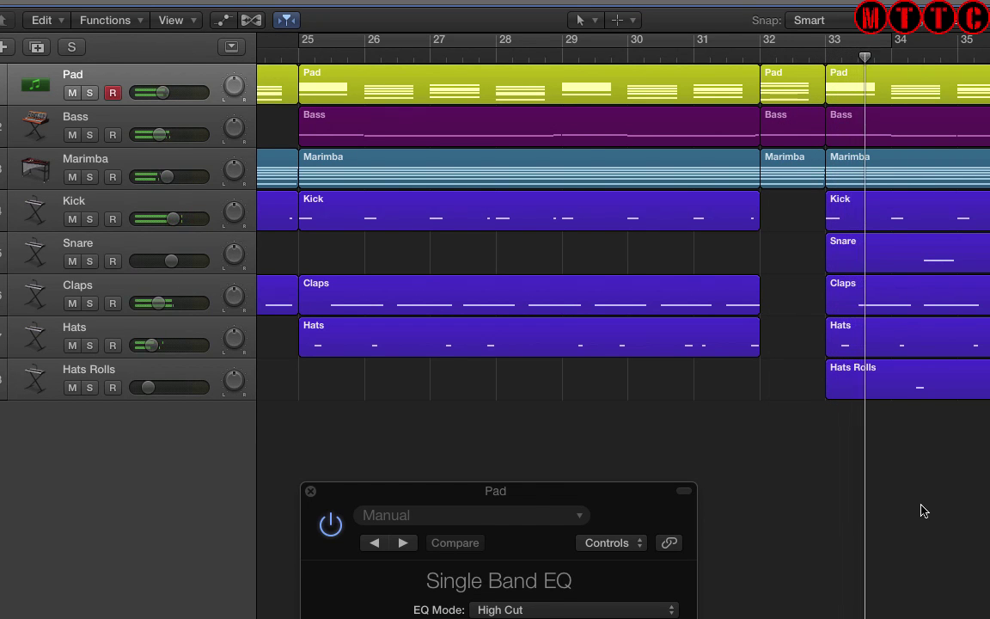
- Replace the Snare region at bar 33 with a copy of the Snare region from bar 9
key("super+Left")
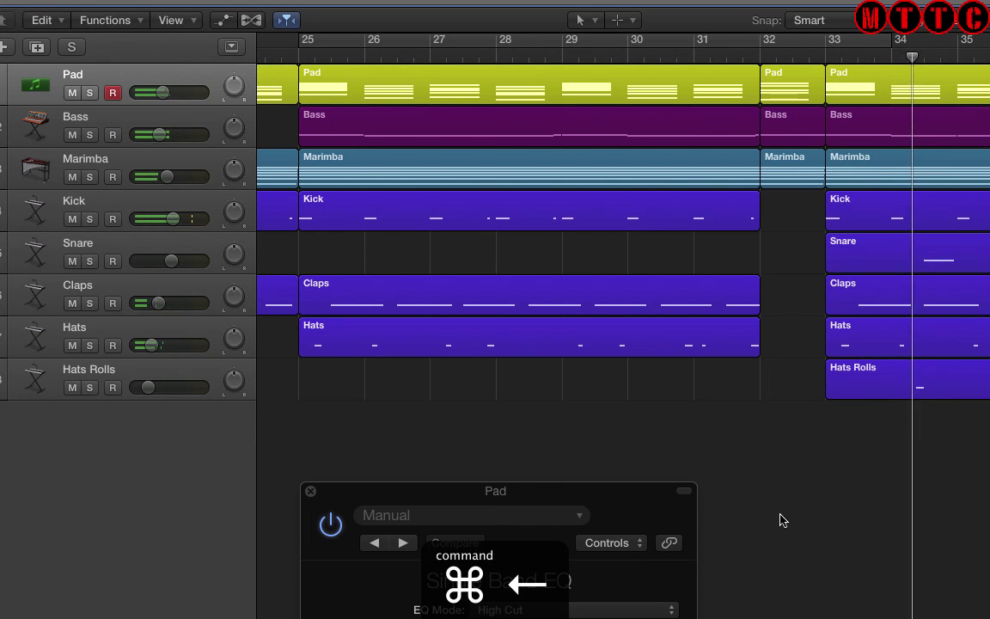
key("super+Left")
key("super+Left")
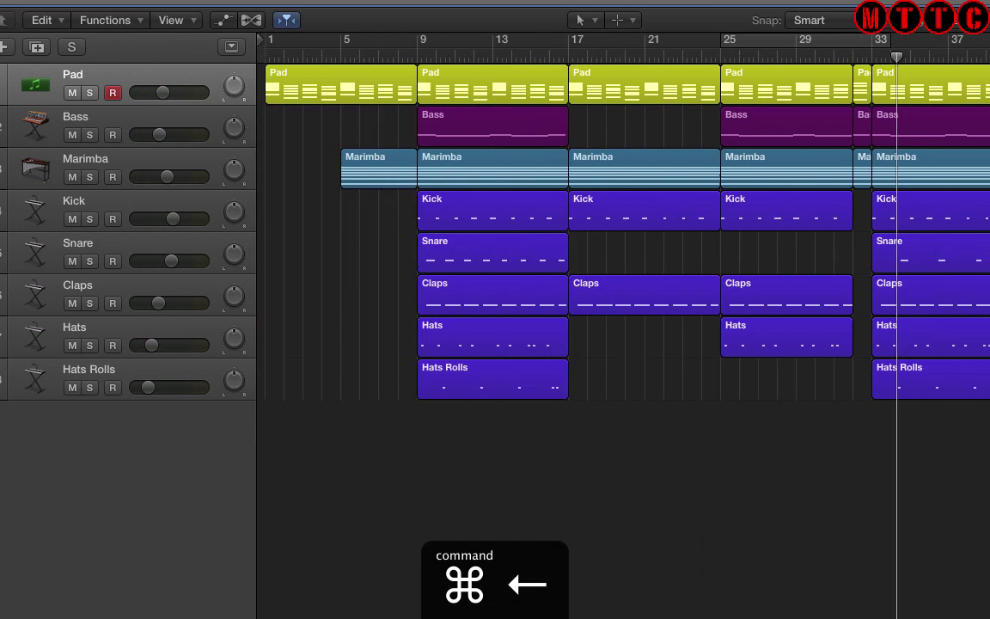
left_click(926, 263)
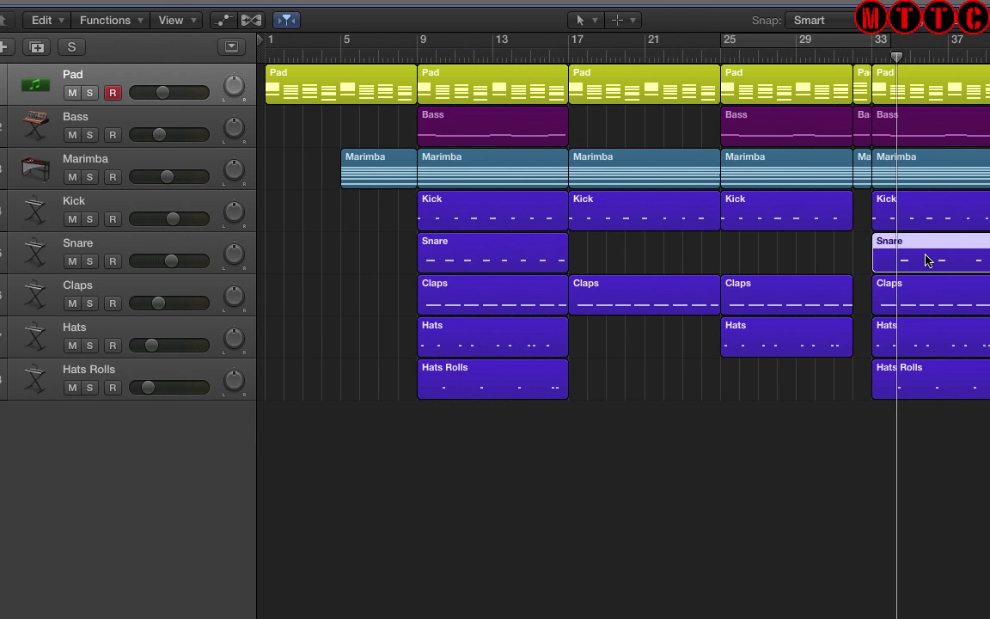
key("Delete")
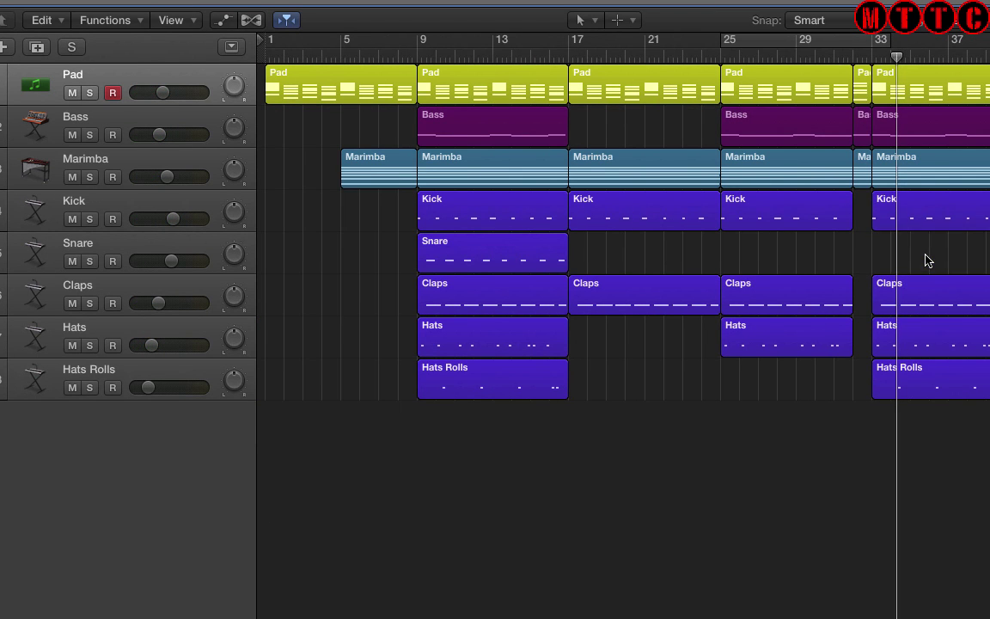
left_click(504, 272)
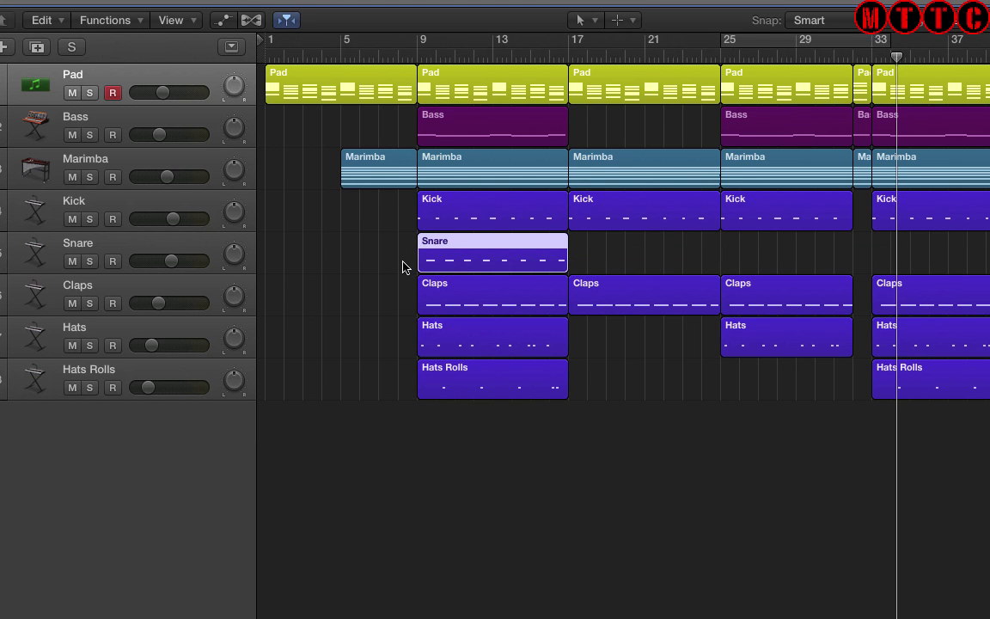
left_click_drag(451, 259, 904, 249)
- Play the arrangement from bar 33 with the new snare pattern and save the project
left_click(873, 52)
key("space")
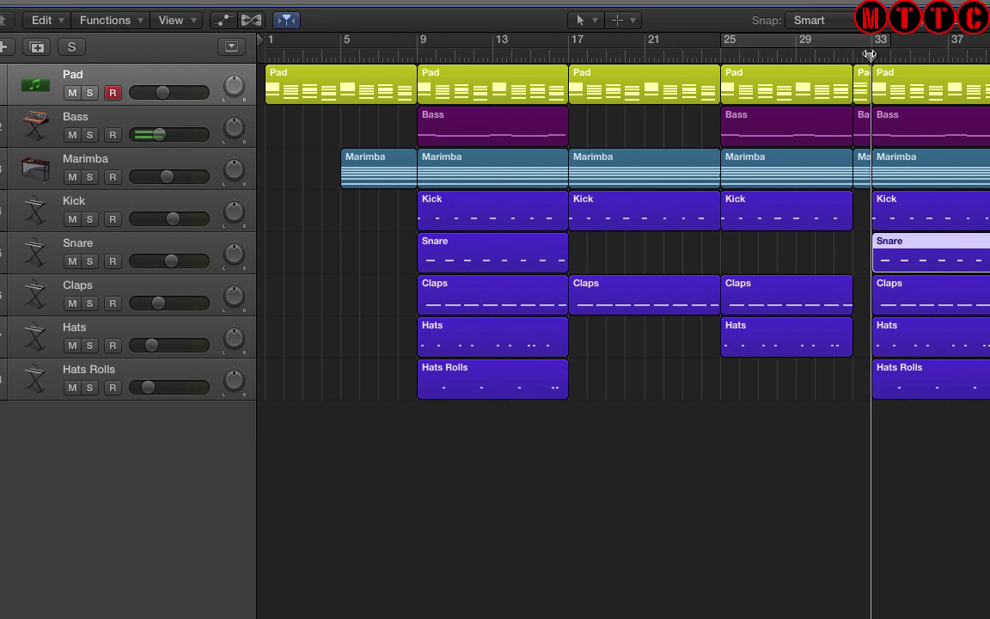
left_click(761, 559)
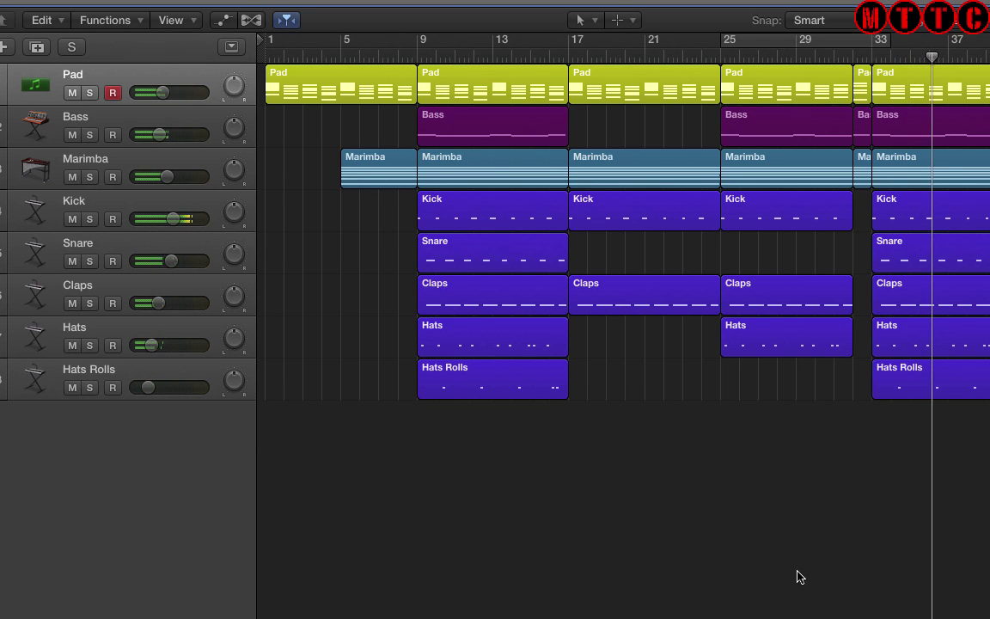
key("super+s")
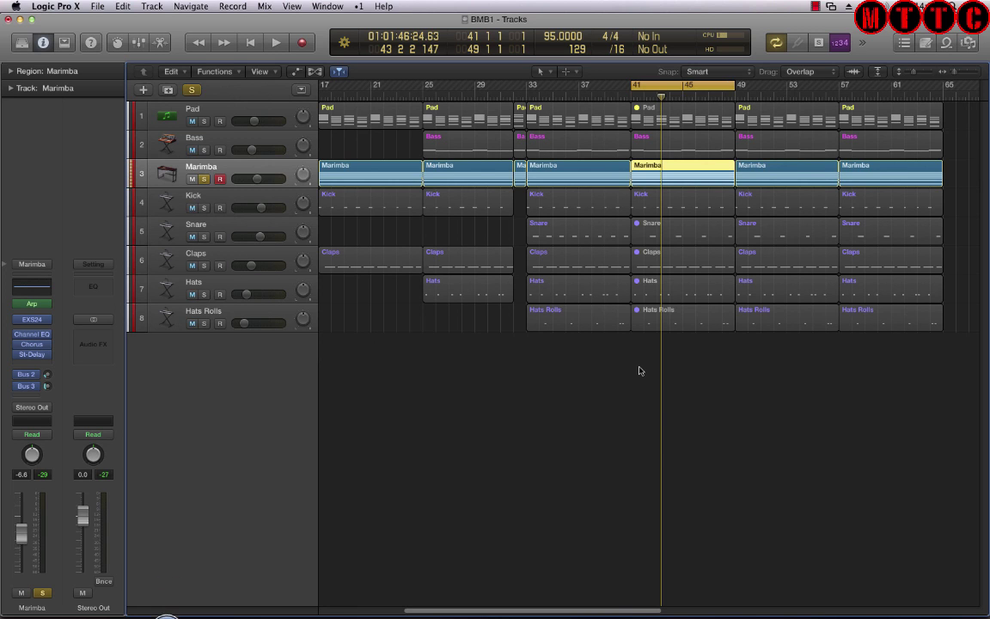
- Audition the soloed Marimba at bar 41 and enable its Channel EQ high-cut band with a 48dB/Oct slope and a Q of 2.30
key("space")
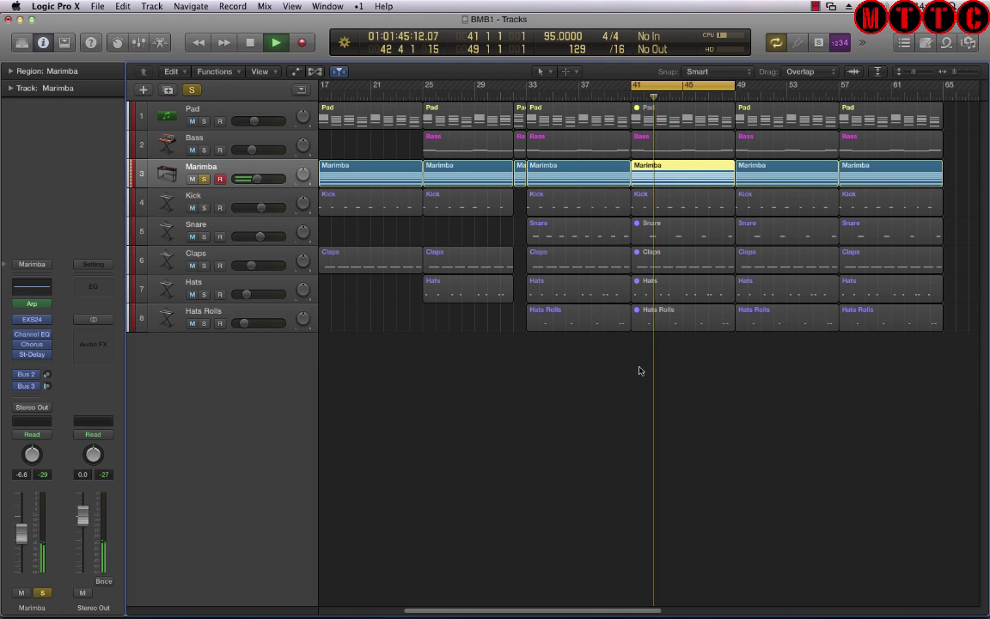
key("space")
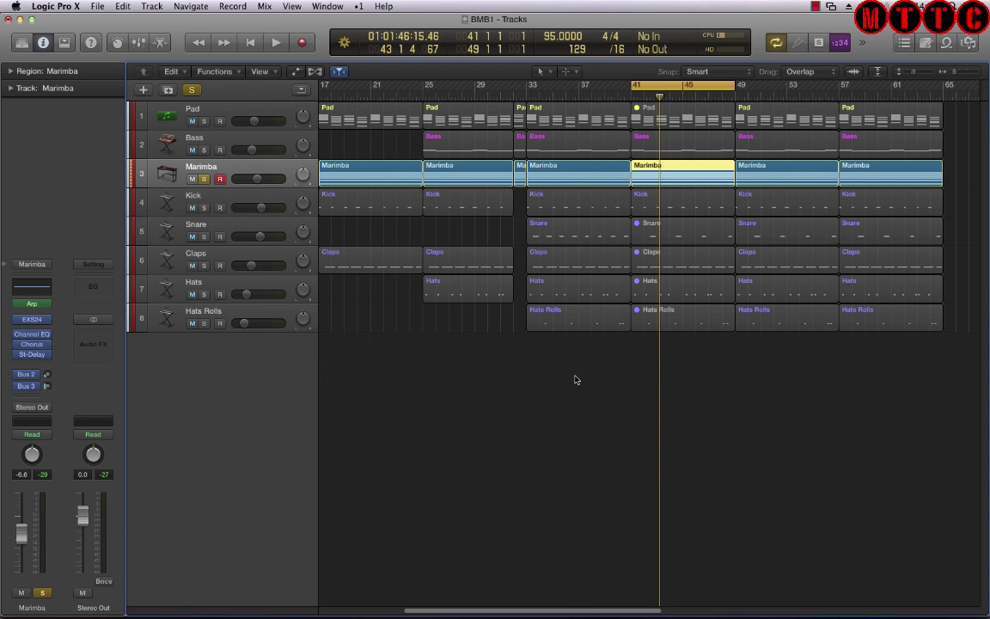
left_click(34, 290)
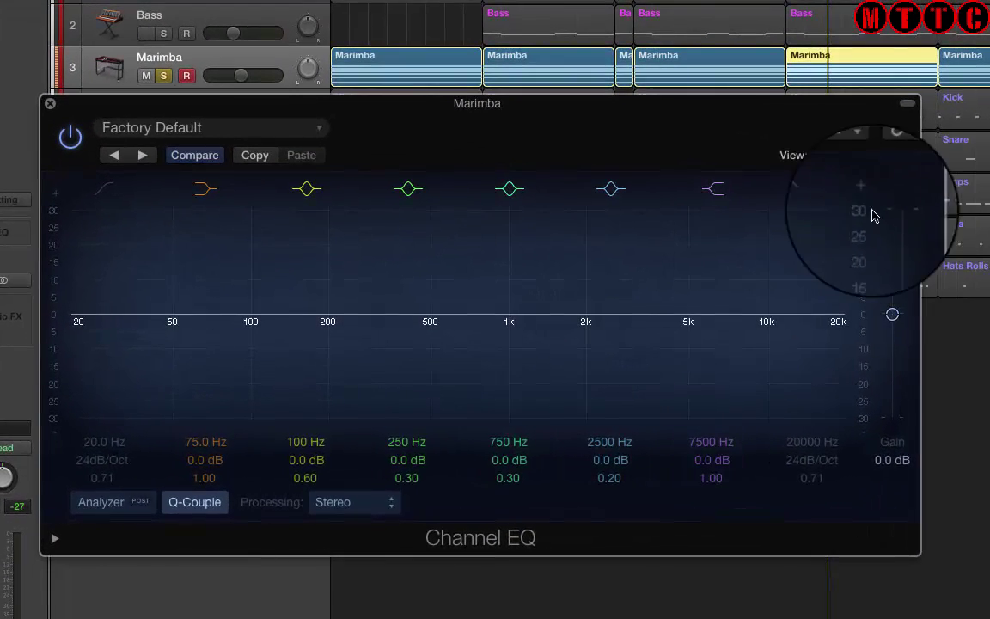
left_click(812, 191)
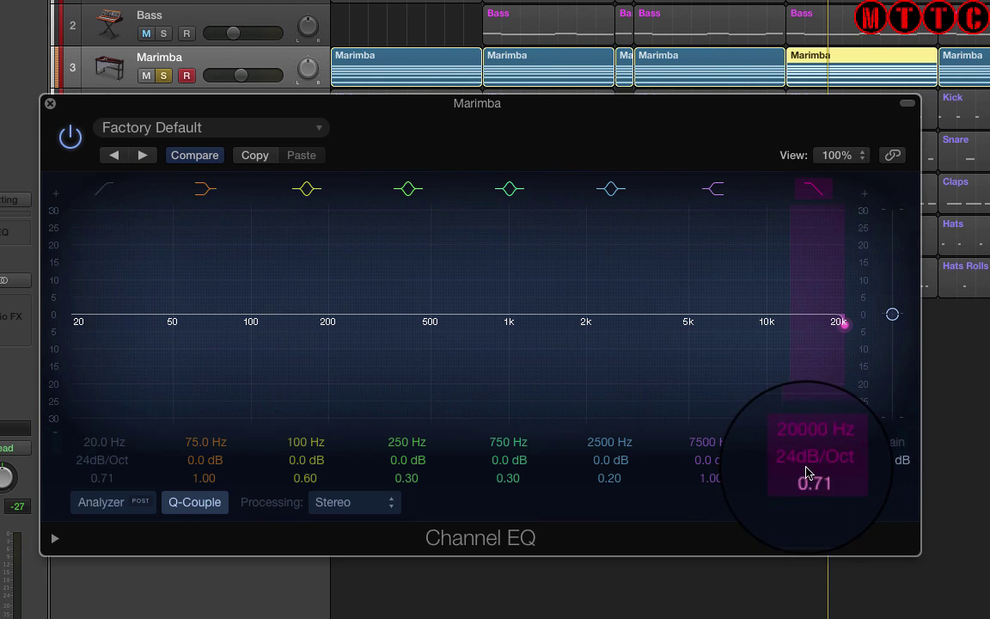
left_click_drag(813, 461, 814, 443)
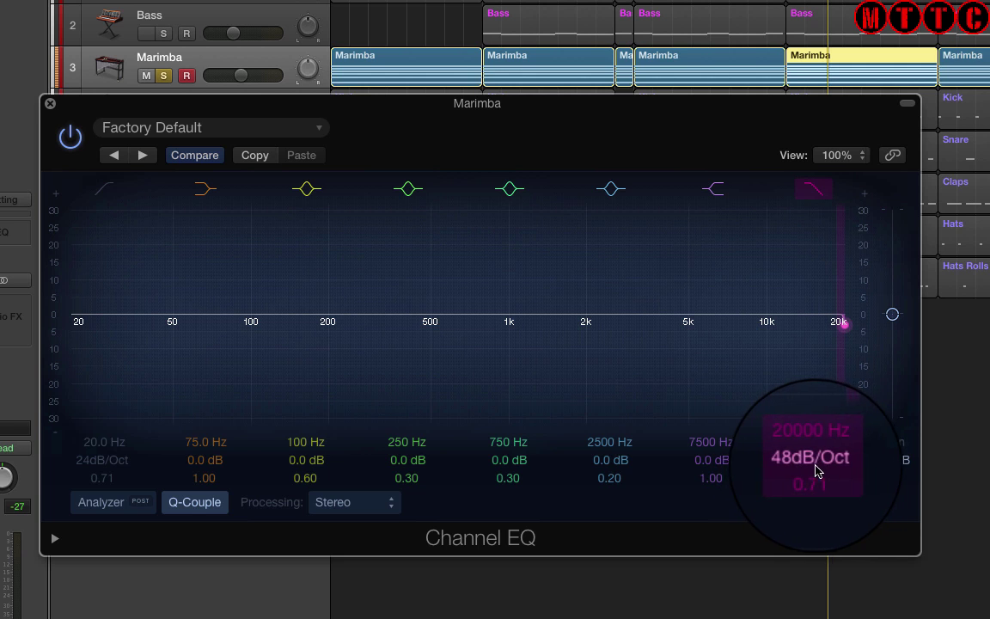
left_click_drag(811, 480, 812, 470)
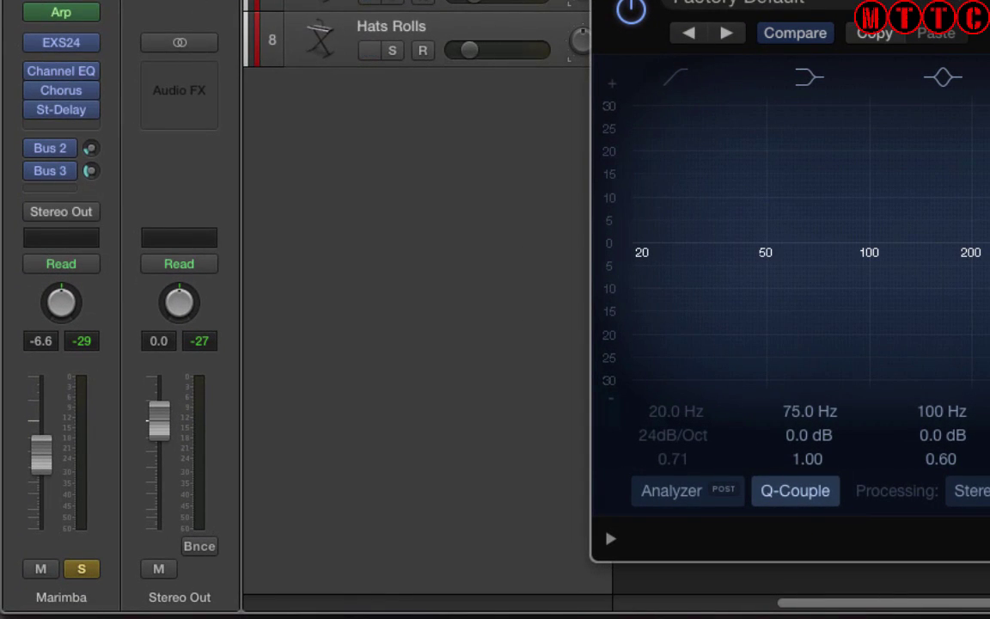
- Set the Marimba's automation mode to Latch, record a high-cut frequency sweep from 20000 Hz across bars 41 to 49, and close the EQ
left_click(93, 269)
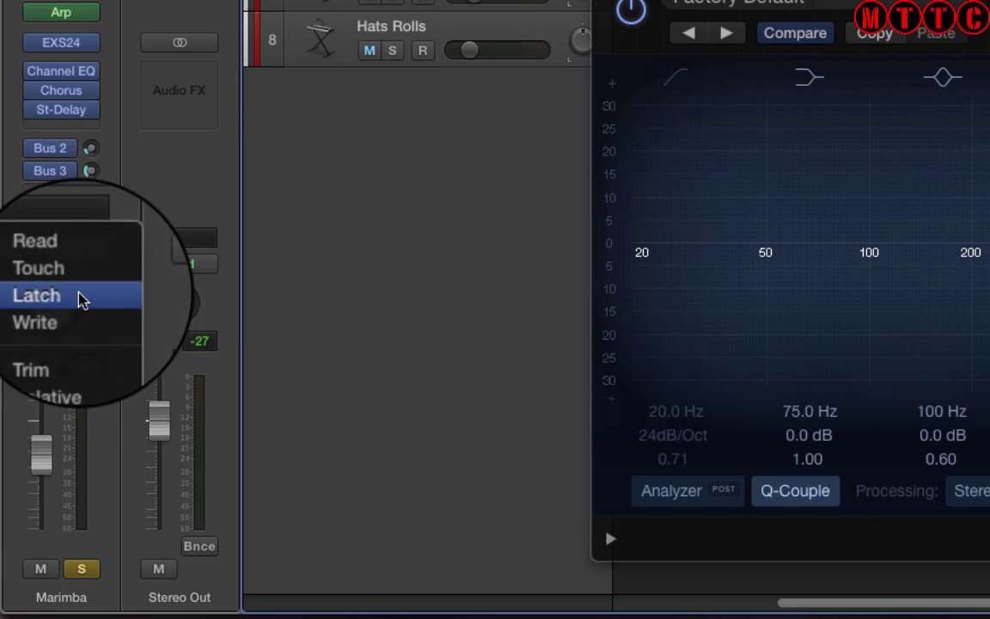
left_click(79, 298)
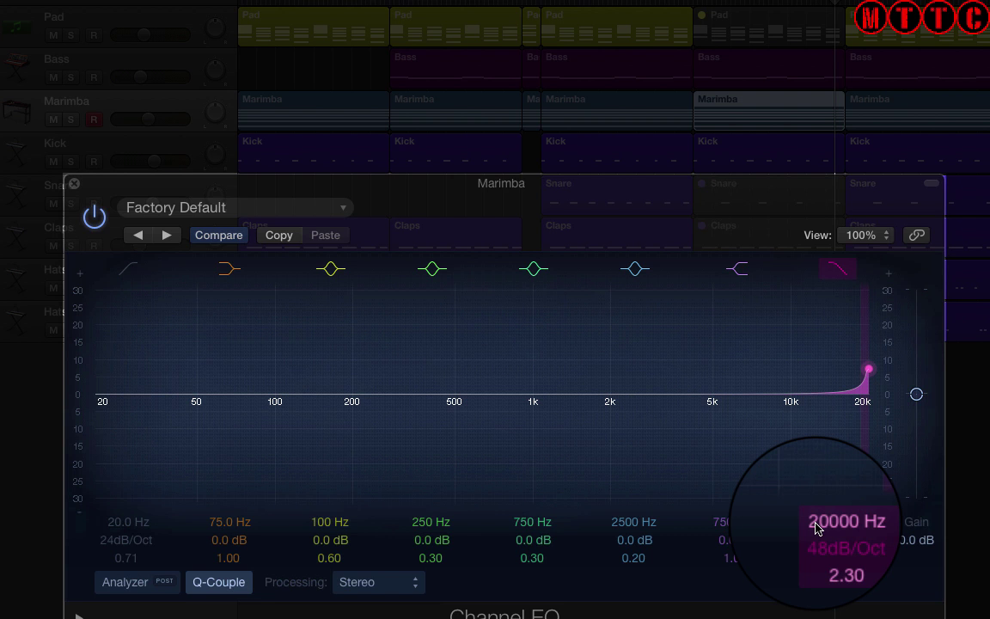
left_click_drag(817, 531, 813, 556)
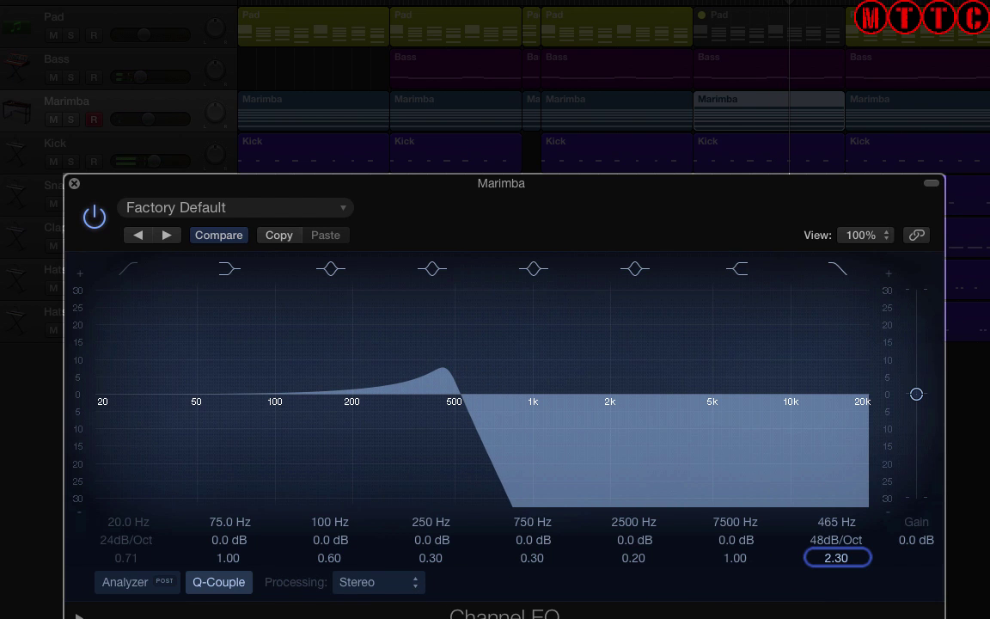
key("super+w")
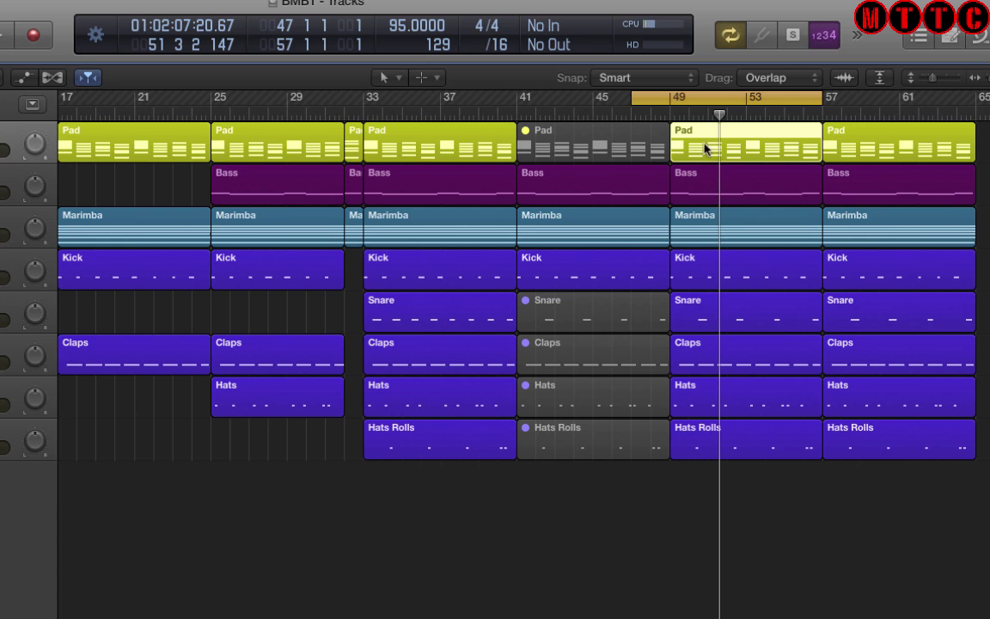
- On the Pad's enlarged automation, drop the filter frequency from 20000 Hz after bar 47 to 325 Hz before bar 49, rising to 20000 Hz at bar 57
left_click(664, 130, "shift")
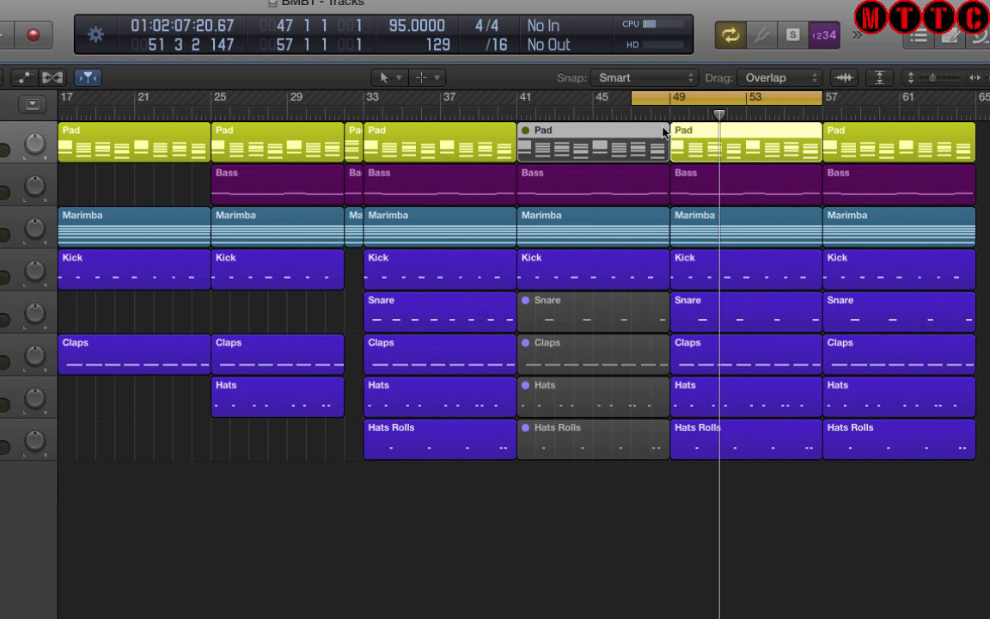
key("ctrl+z")
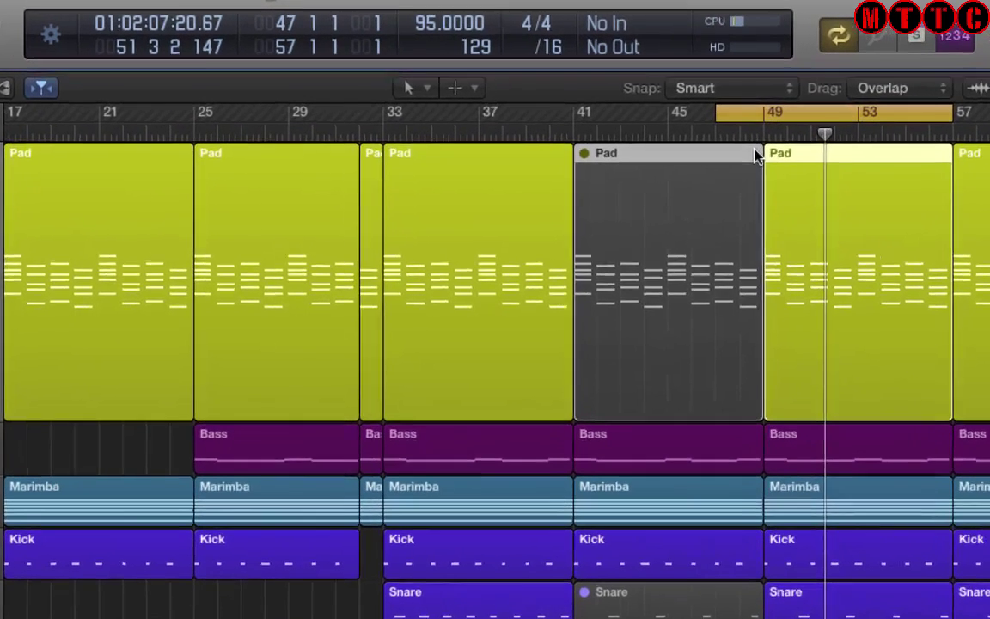
key("a")
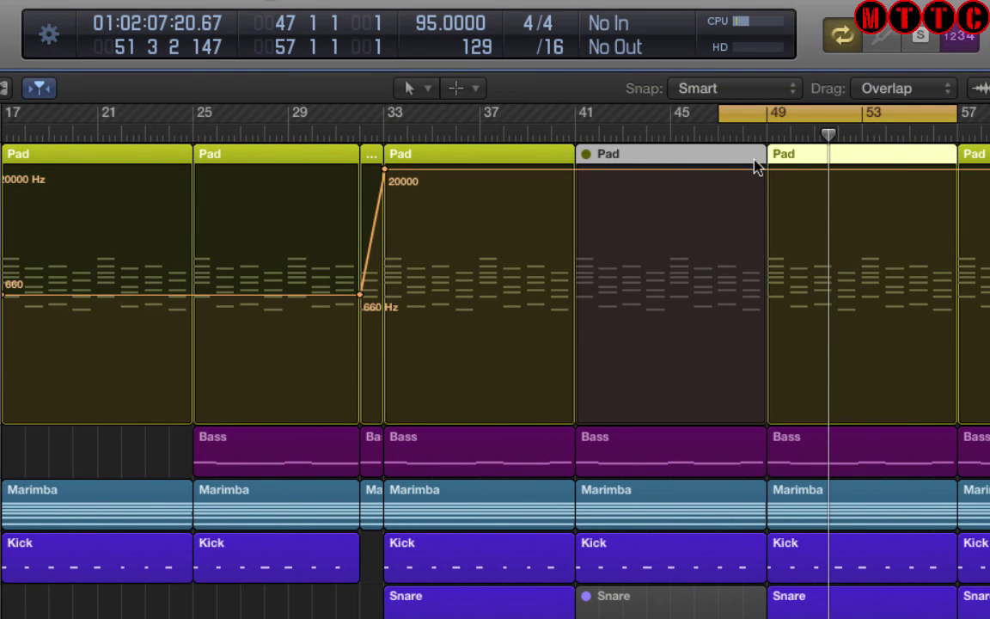
left_click(754, 174)
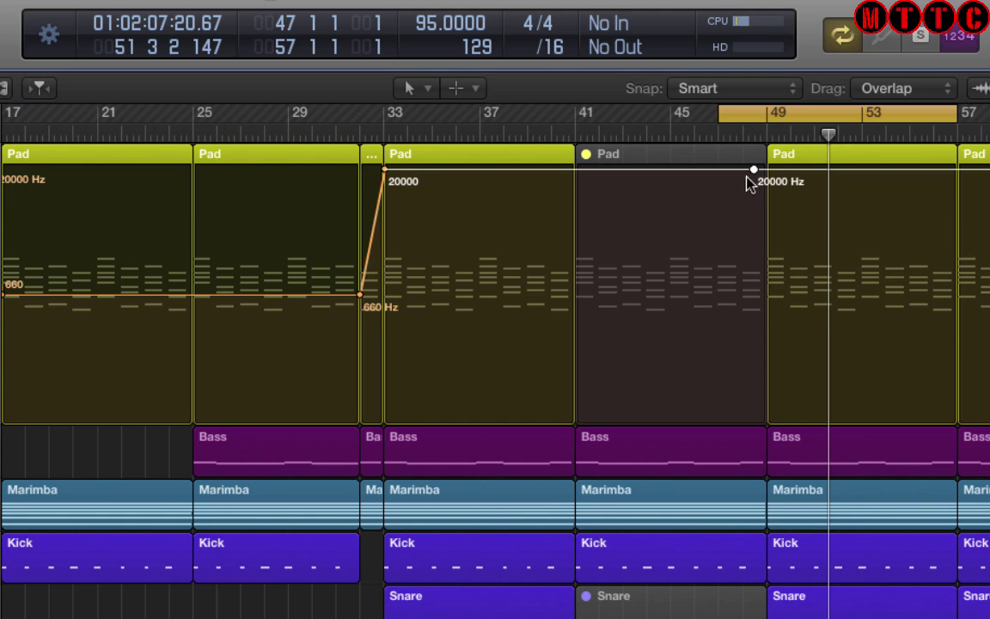
left_click(727, 170)
left_click_drag(754, 172, 754, 320)
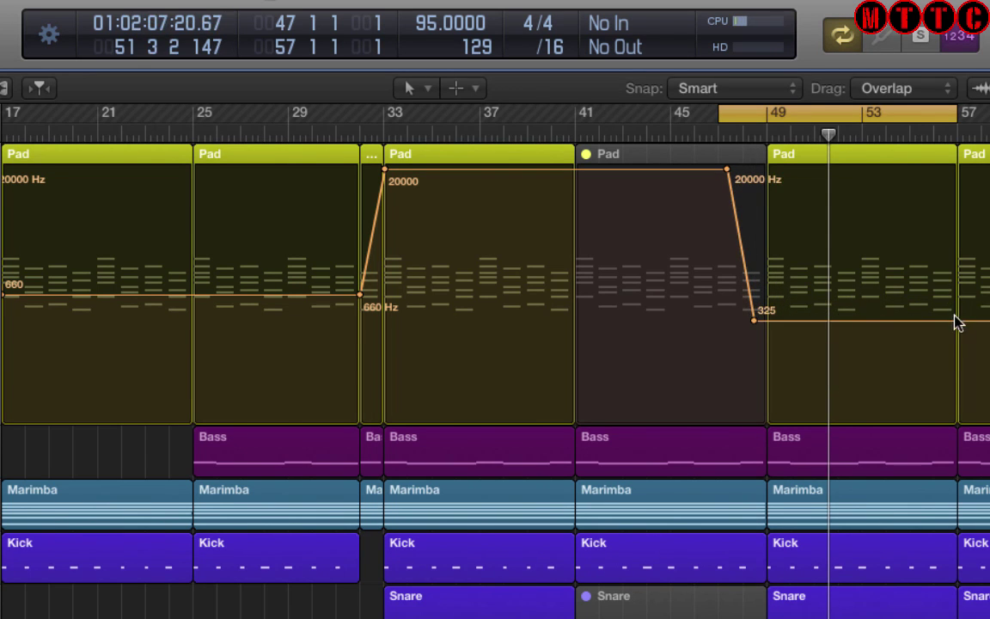
left_click_drag(956, 320, 954, 169)
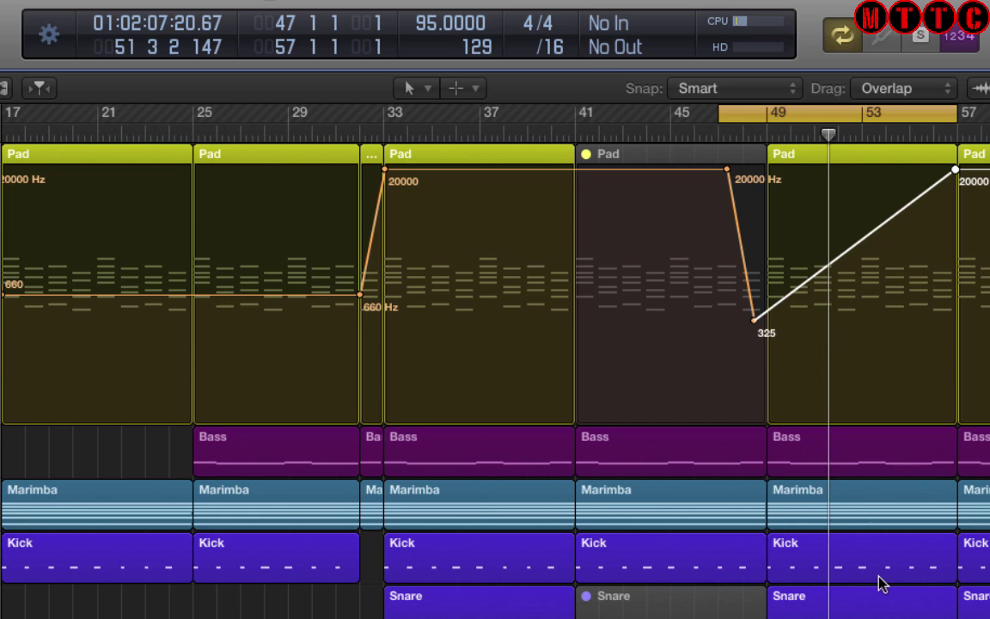
- Mute the Snare region at bar 49 and play the section's filter rise past bar 57 with cycling turned off
left_click(879, 614)
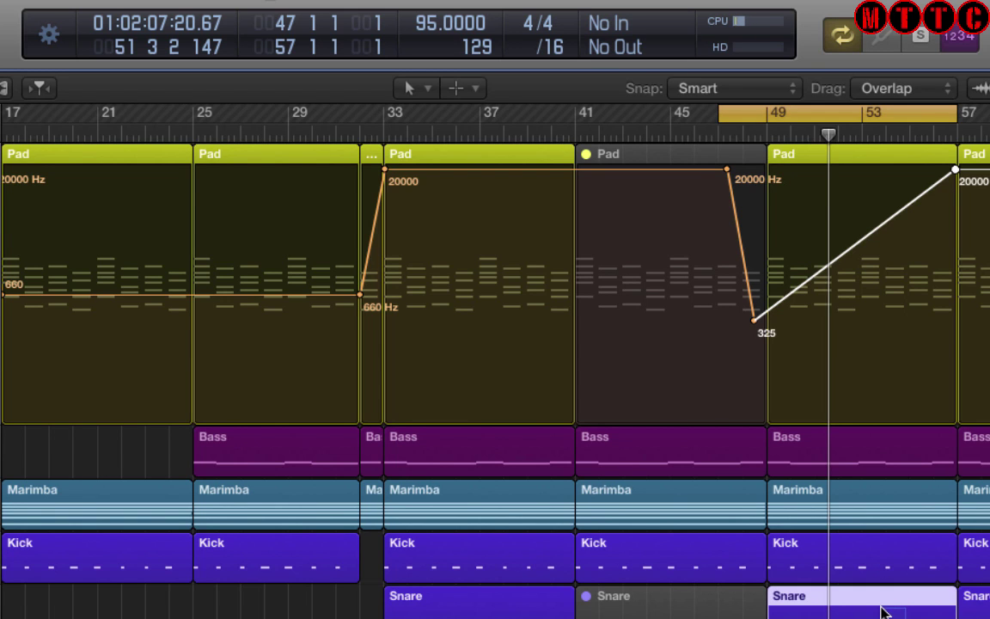
key("m")
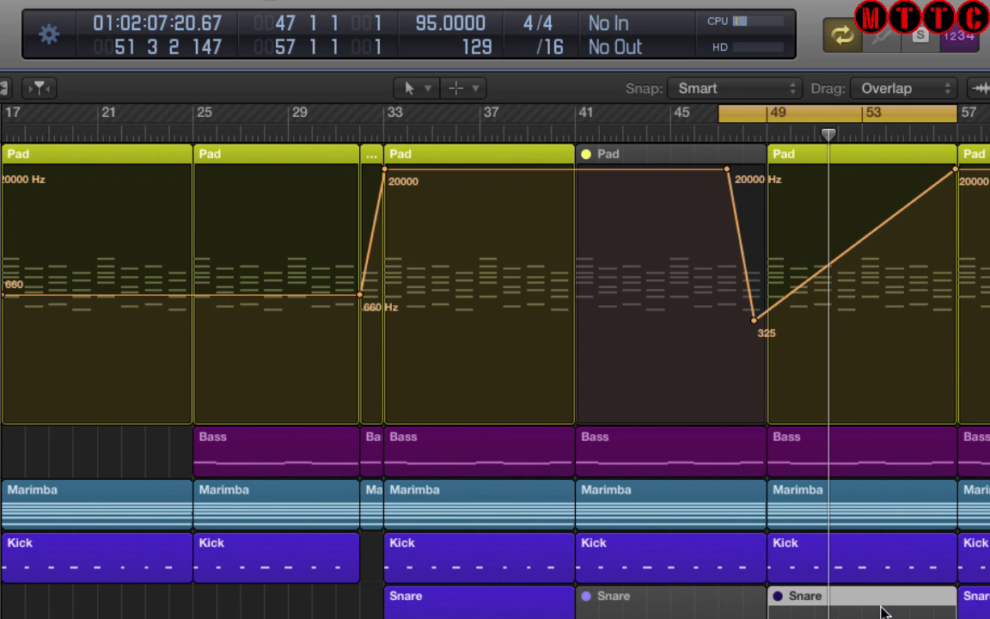
key("space")
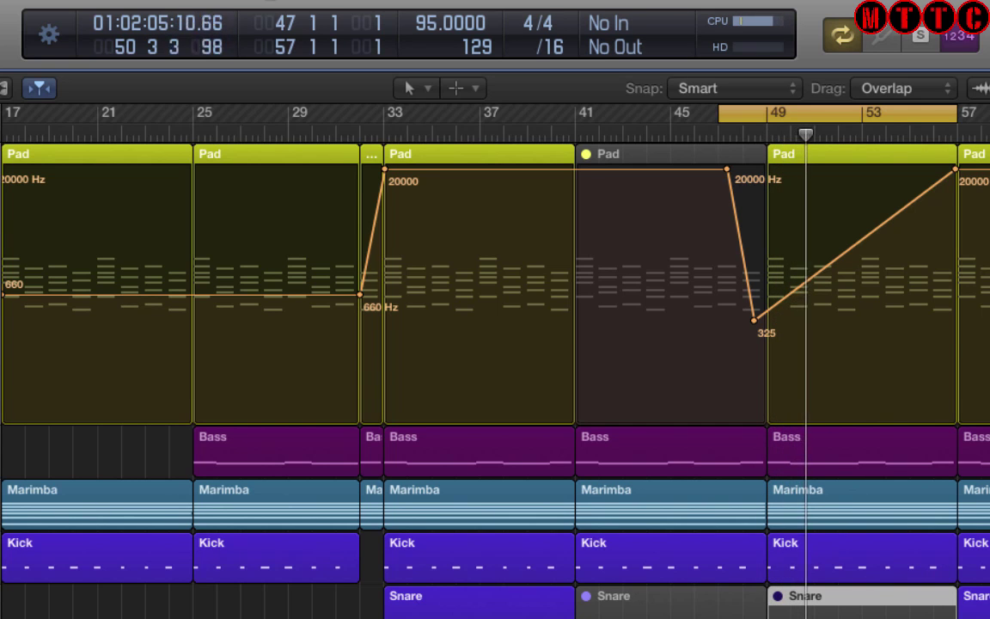
key("super+shift+a")
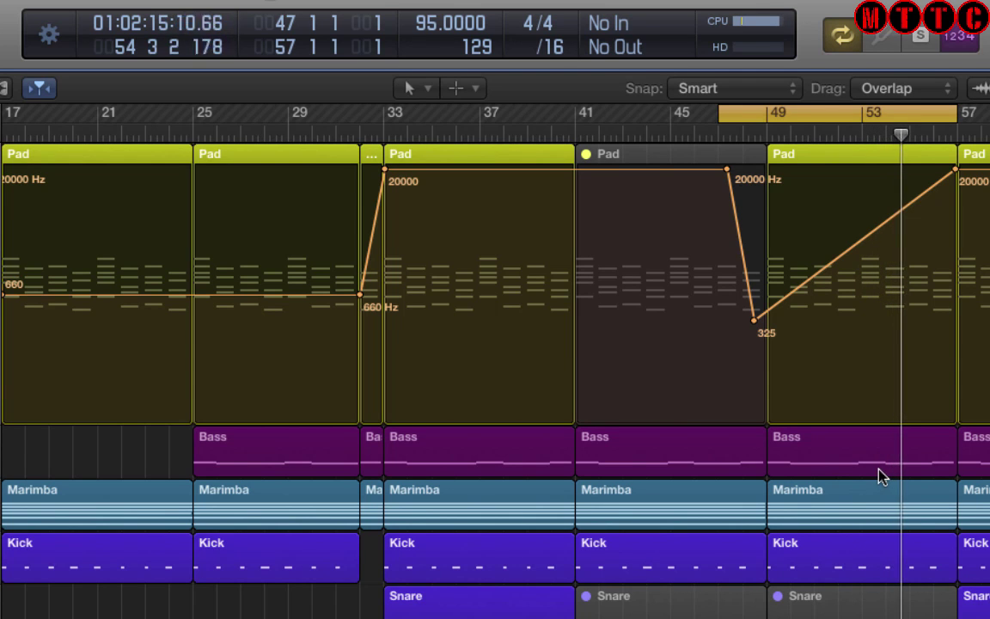
left_click(815, 114)
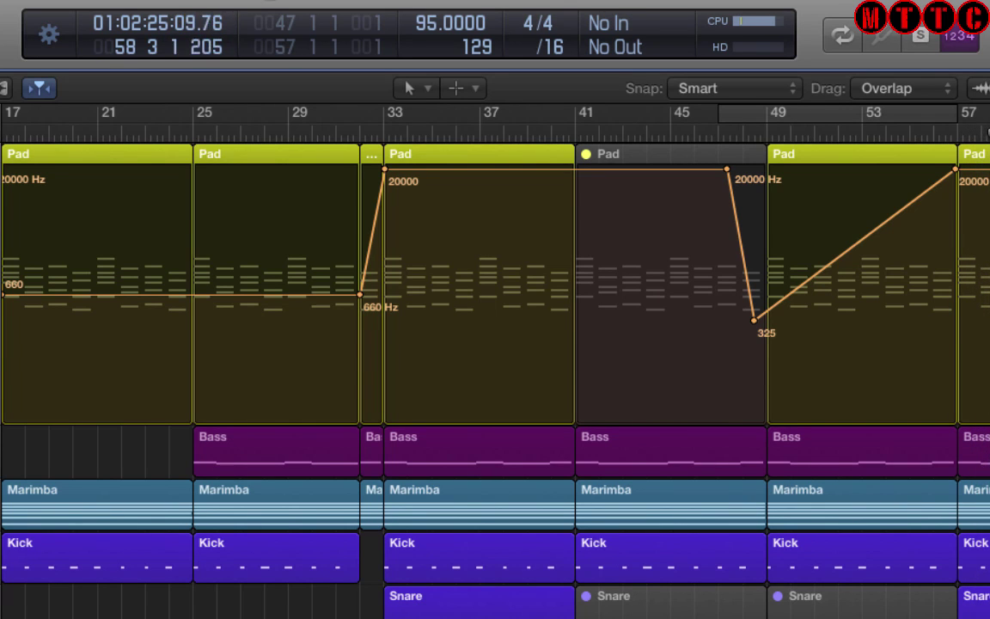
left_click(817, 120)
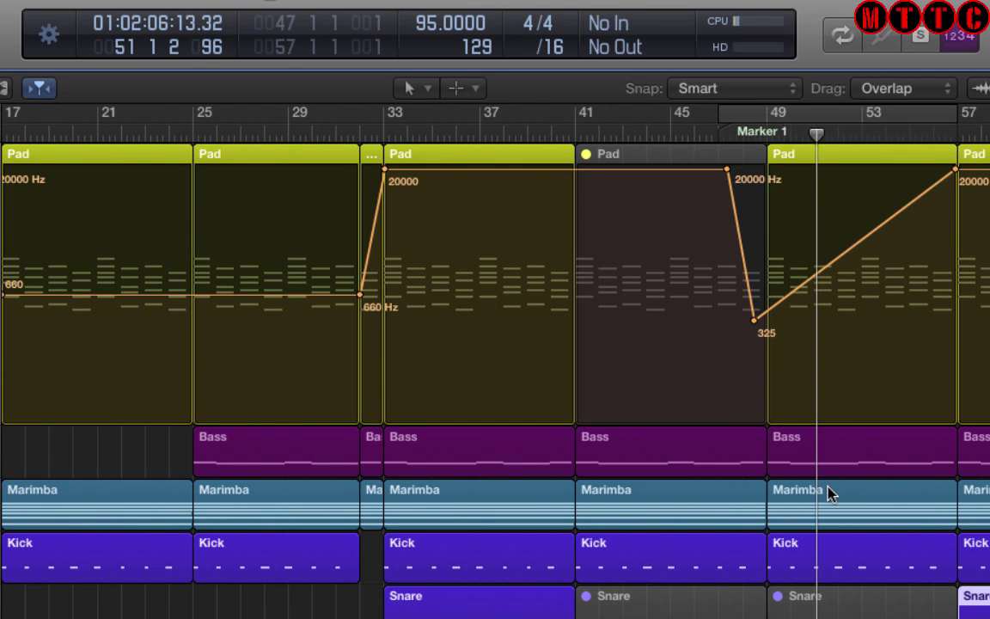
- Replace the Marimba region at bar 49 with a copy of the bar 41 region, including its displayed Channel EQ High Cut Frequency automation
left_click(830, 493)
key("Delete")
key("Left")
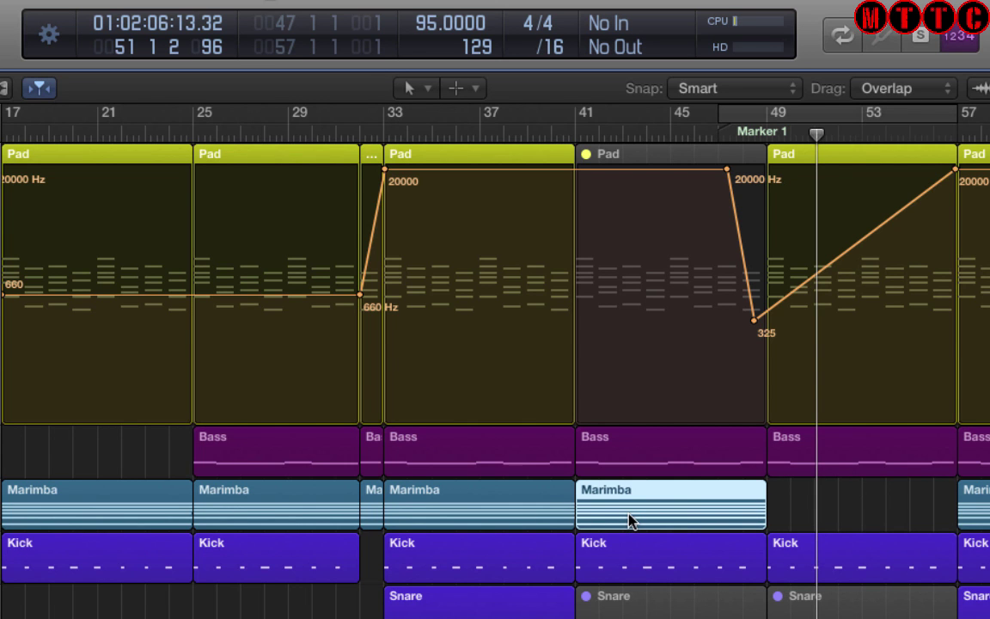
key("ctrl+z")
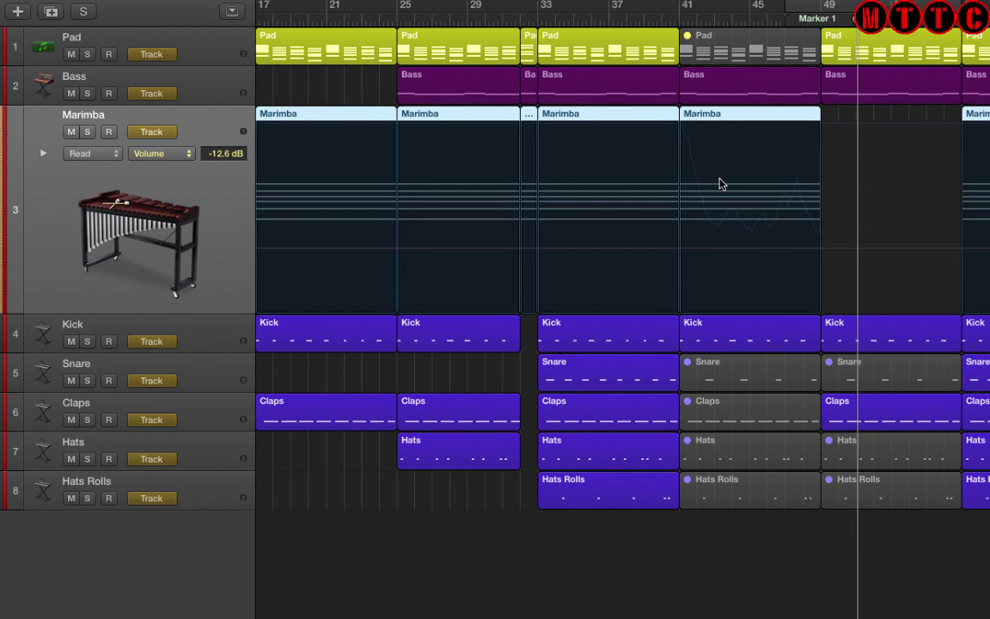
left_click(161, 152)
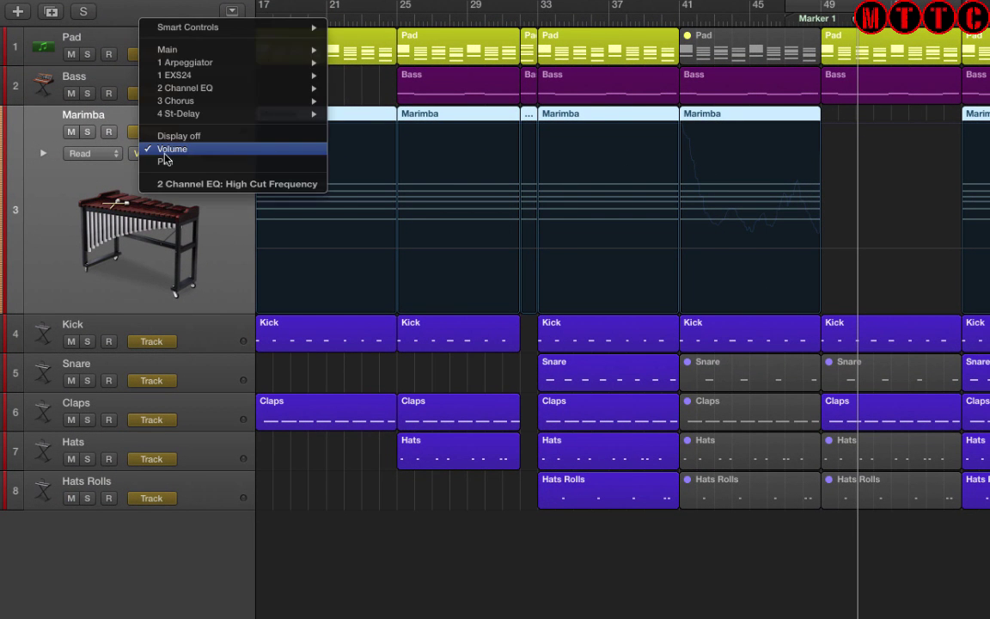
left_click(222, 183)
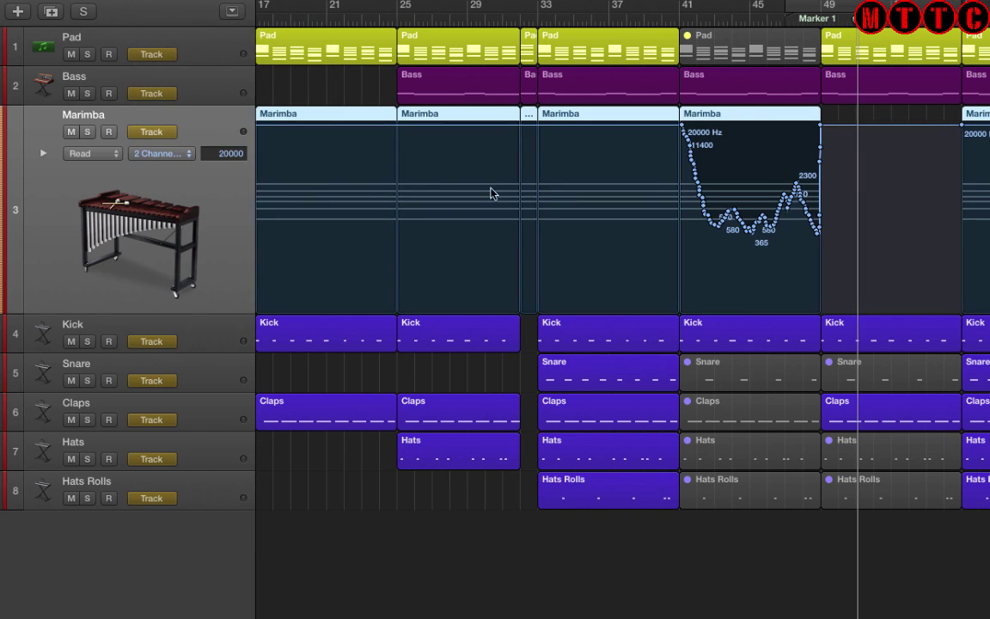
left_click_drag(742, 120, 886, 117)
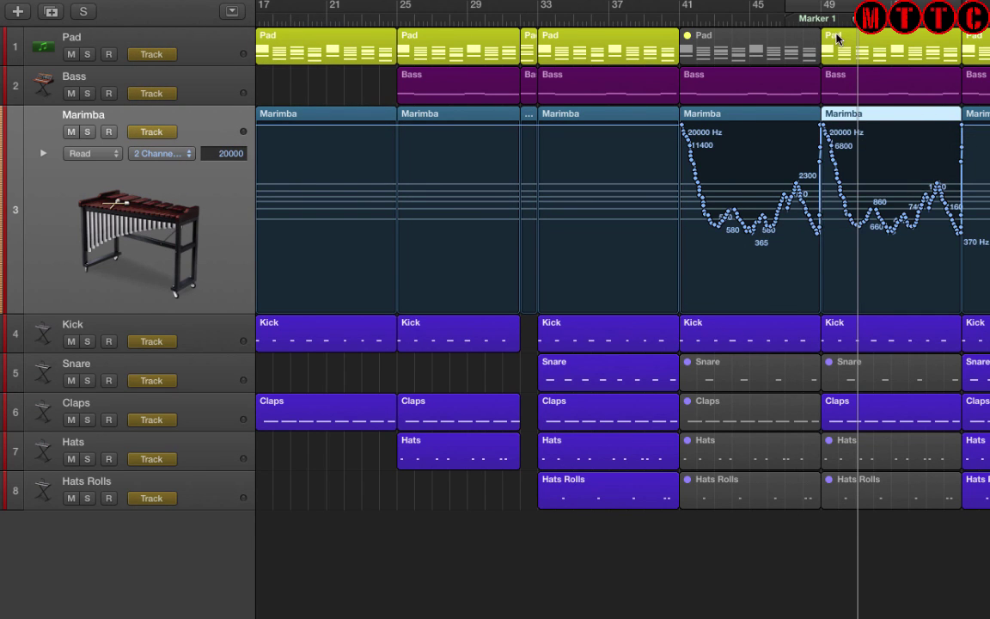
- Save the project after playing the filtered section from just before bar 49, and restore the Marimba track to normal height with automation hidden
left_click(805, 18)
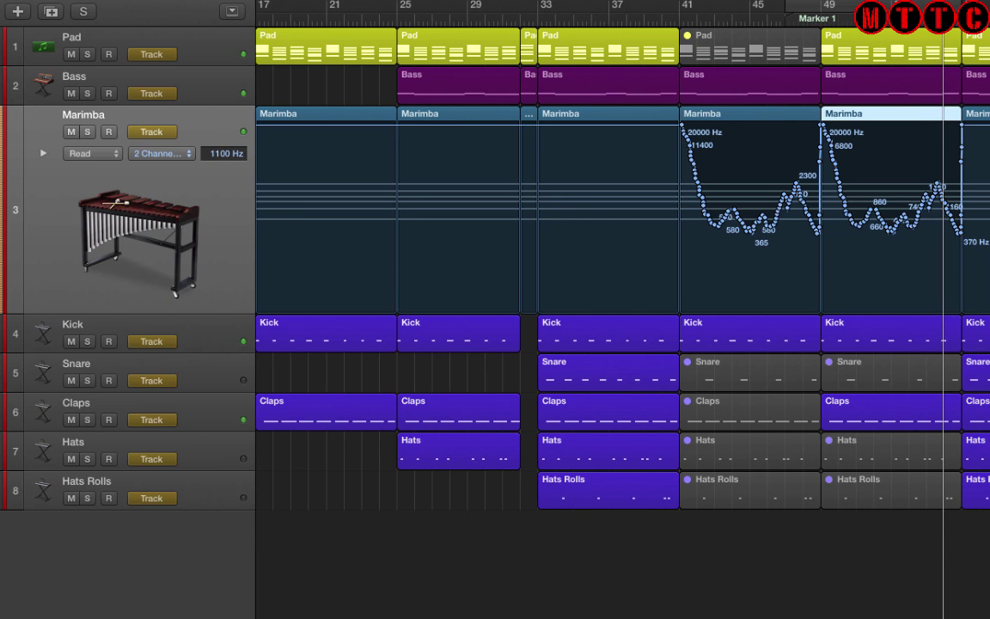
key("super+s")
key("ctrl+z")
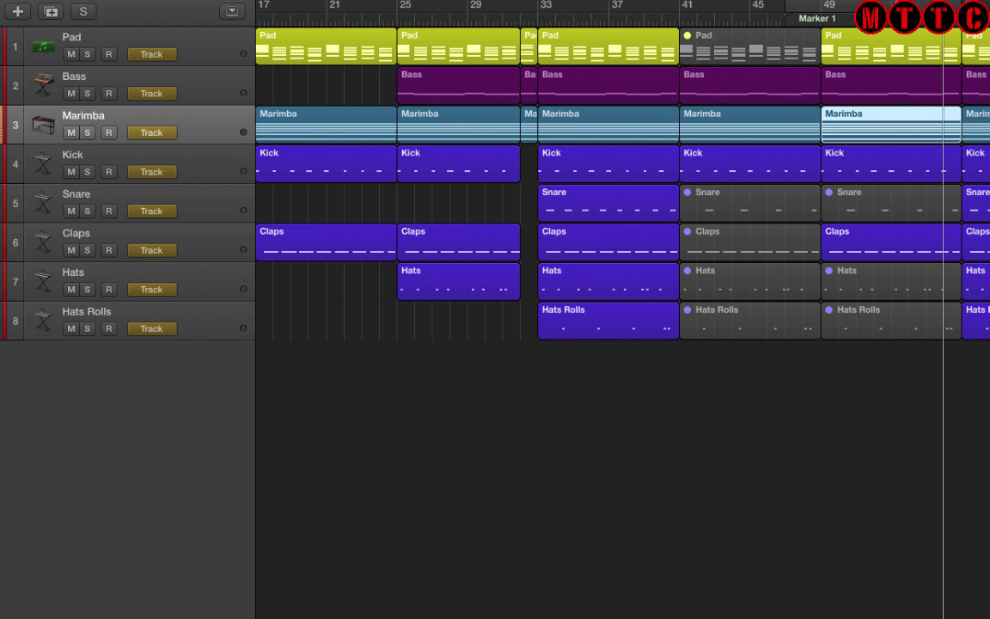
- Set the cycle range to bars 56 to 57 and split all tracks' regions at its locators, splitting the notes that cross
scroll(891, 125, "up", 10)
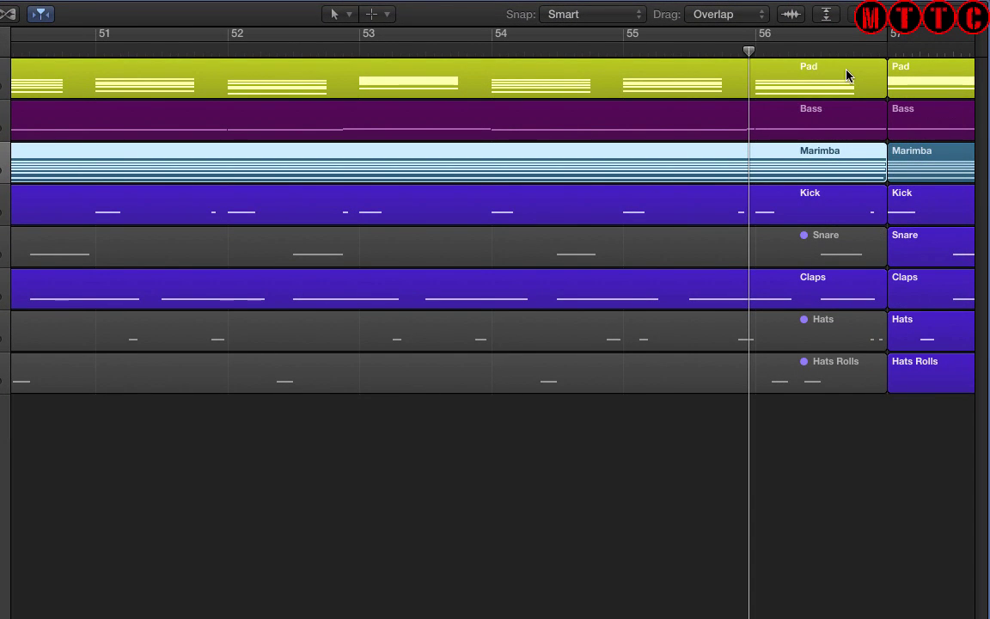
left_click_drag(763, 32, 875, 35)
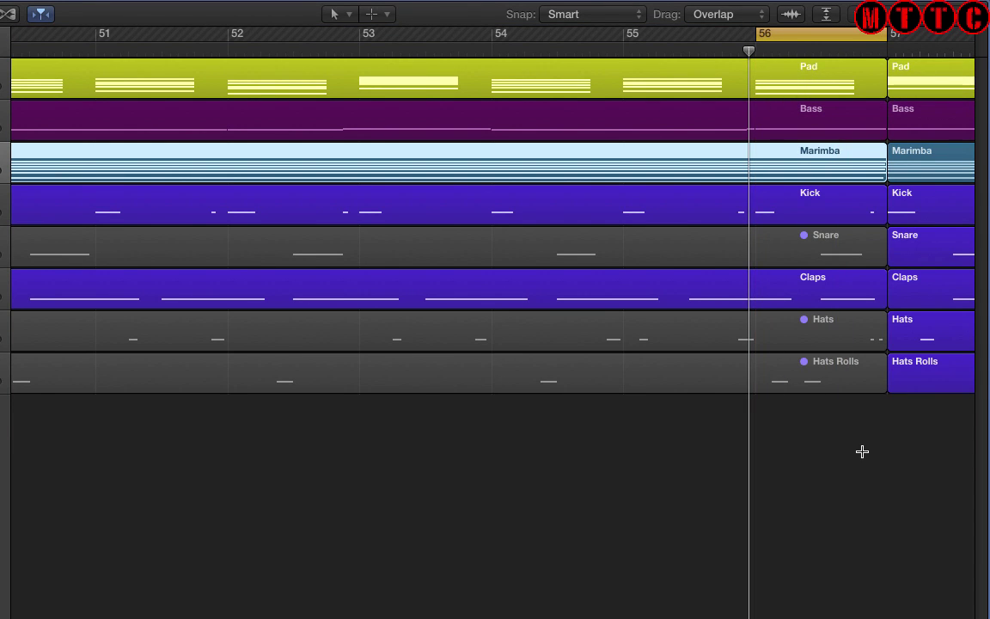
key("super+a")
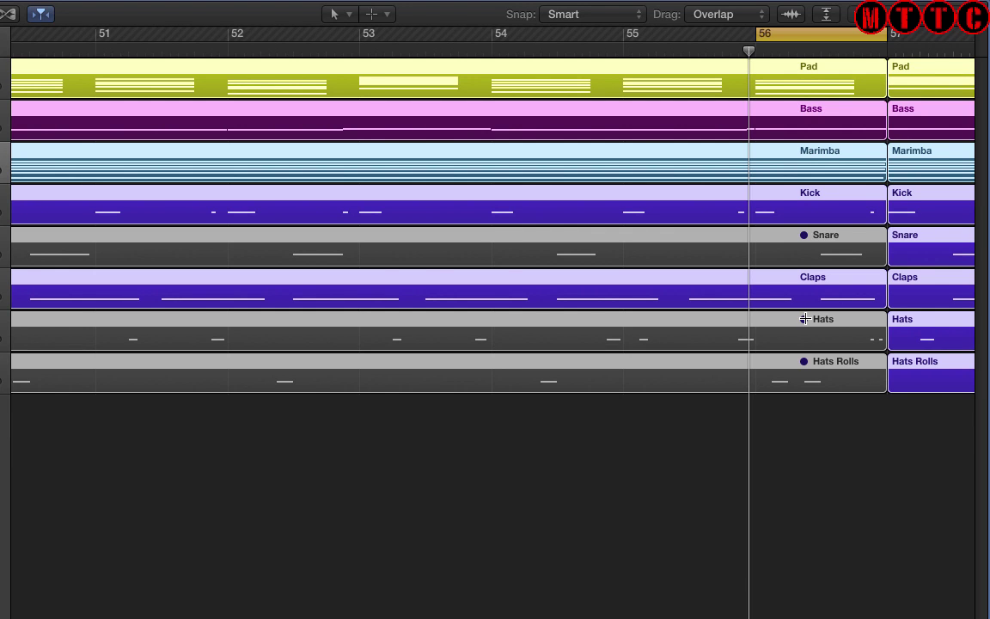
key("ctrl+super+t")
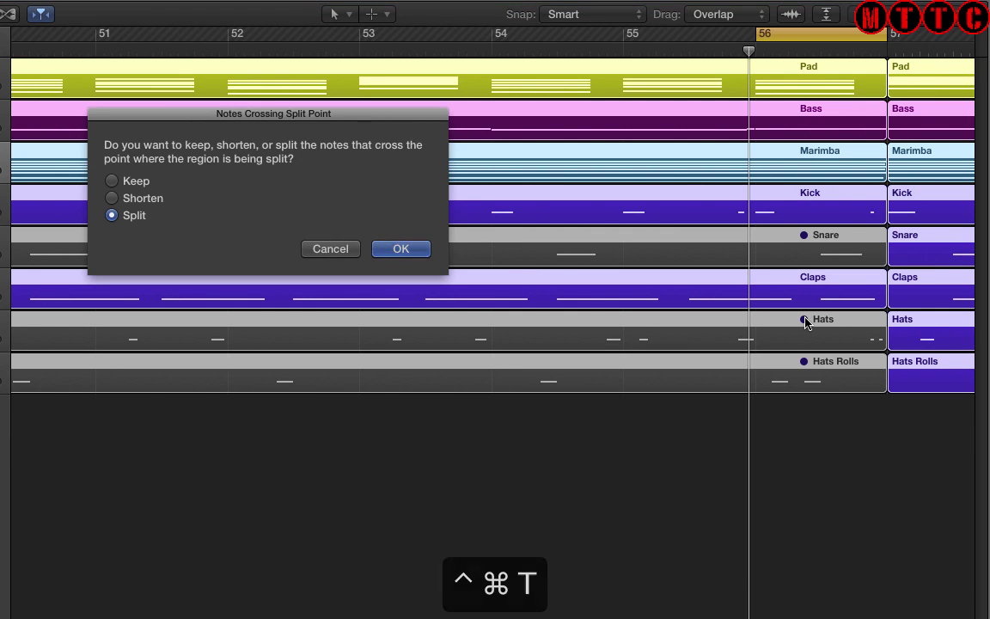
key("Return")
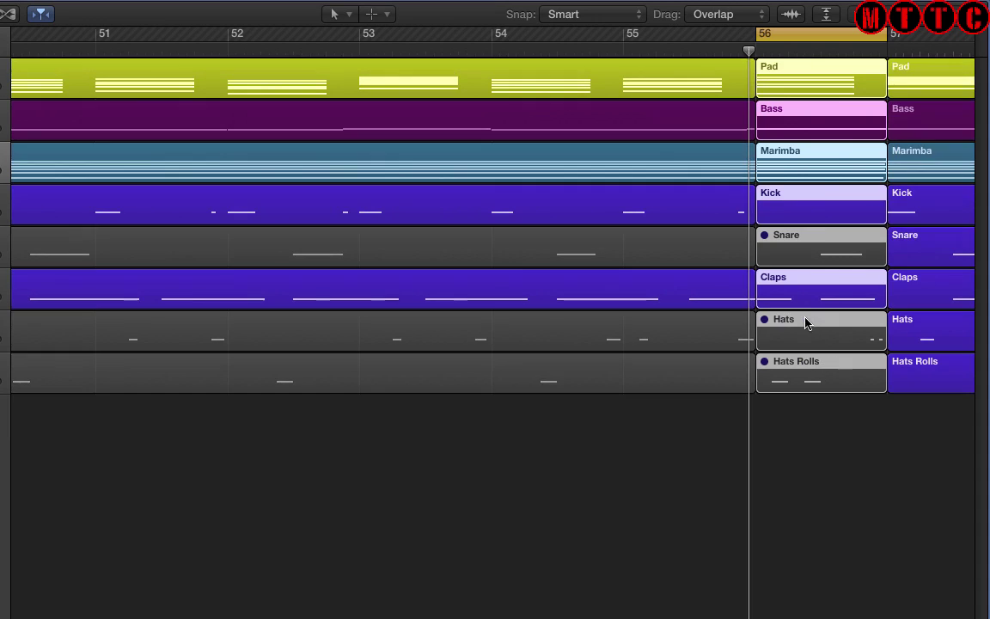
- Delete the Kick, Snare, Claps, Hats, Hats Rolls and Bass regions at bar 56, keeping only the Pad and Marimba
left_click(860, 503)
left_click_drag(824, 453, 843, 216)
key("Delete")
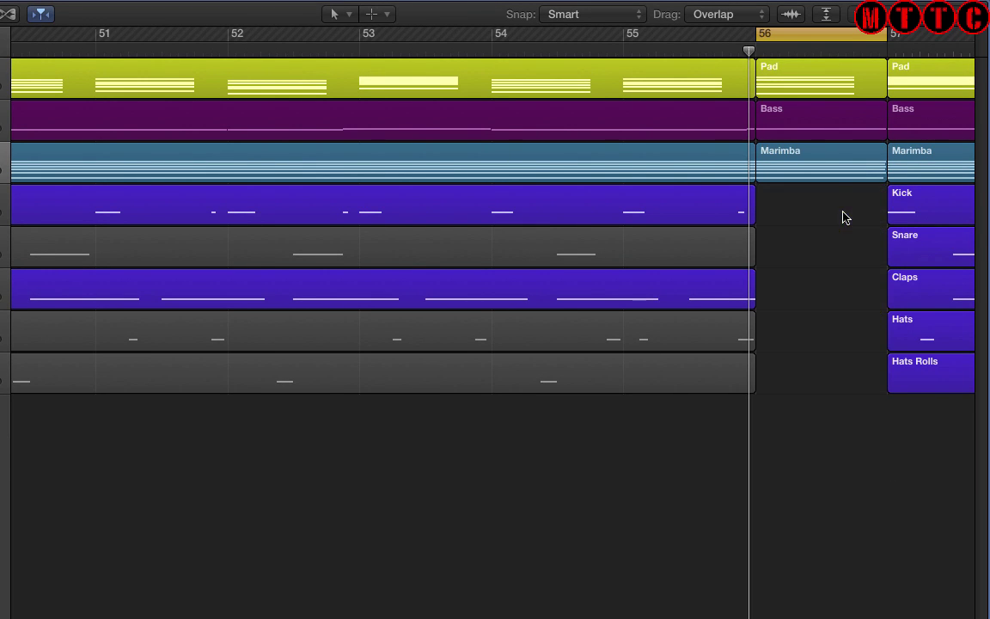
left_click(823, 125)
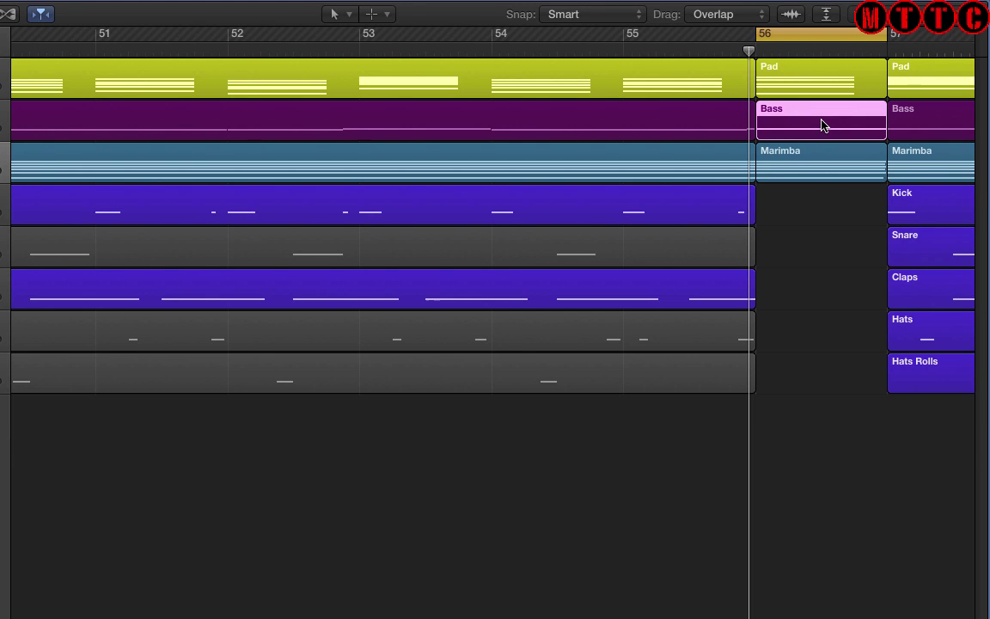
key("Delete")
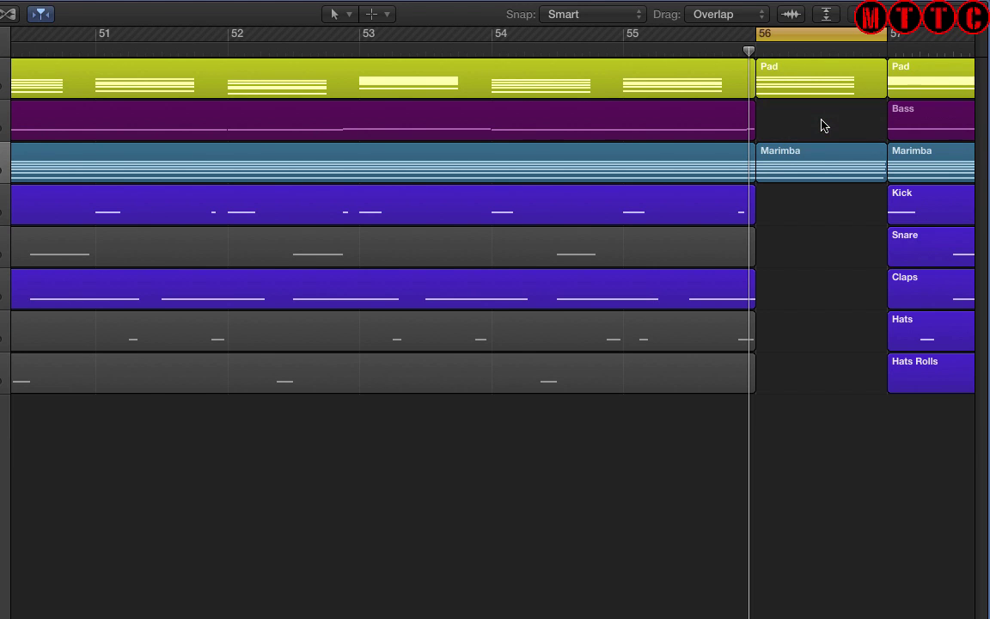
- Play the bar 56 break from bar 54 with cycling turned off, and save the project
left_click(843, 34)
left_click(495, 39)
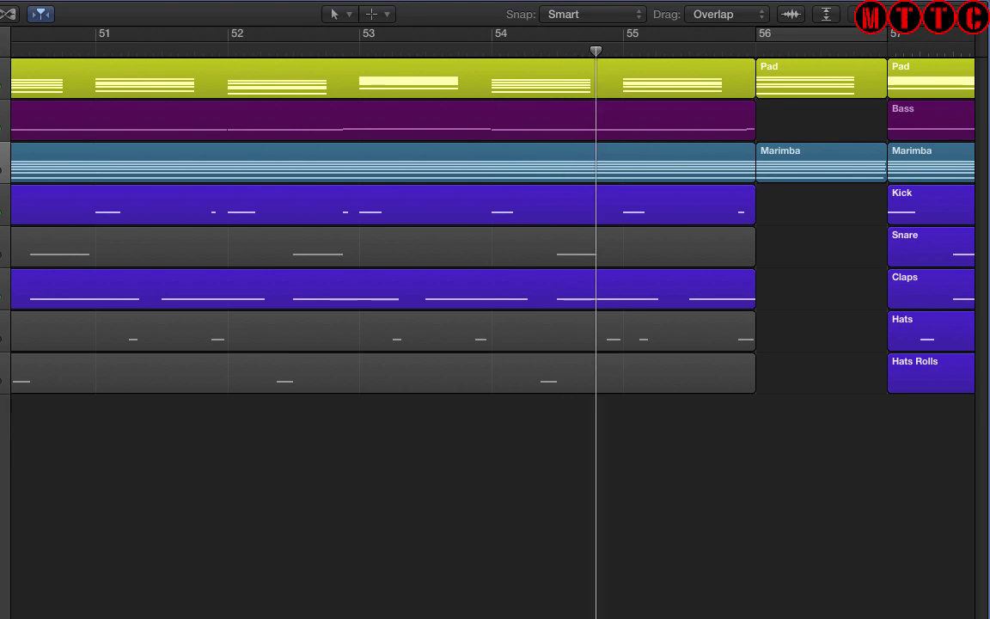
key("super+Left")
key("super+Left")
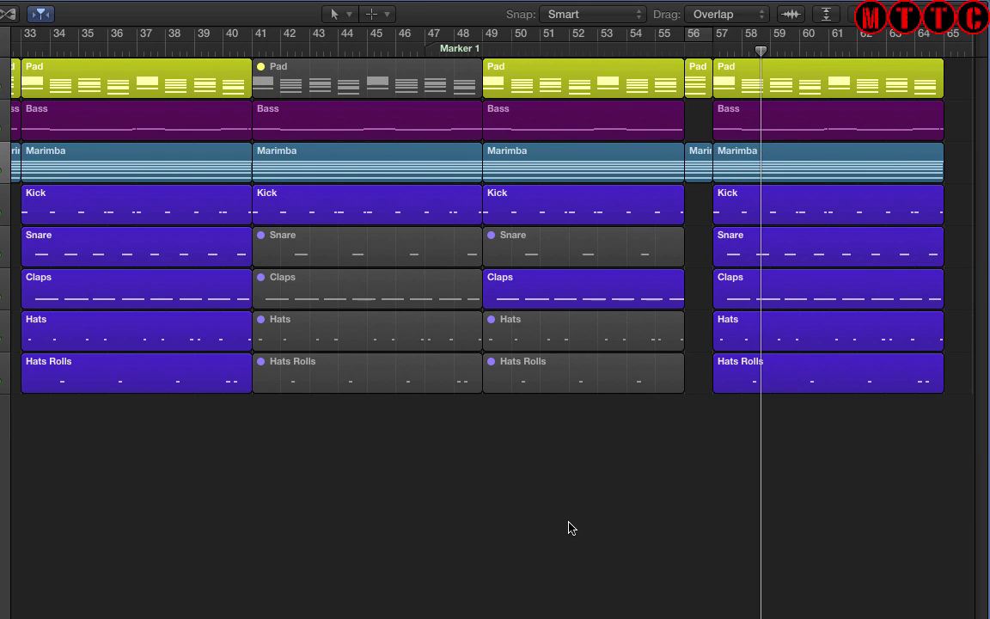
key("super+s")
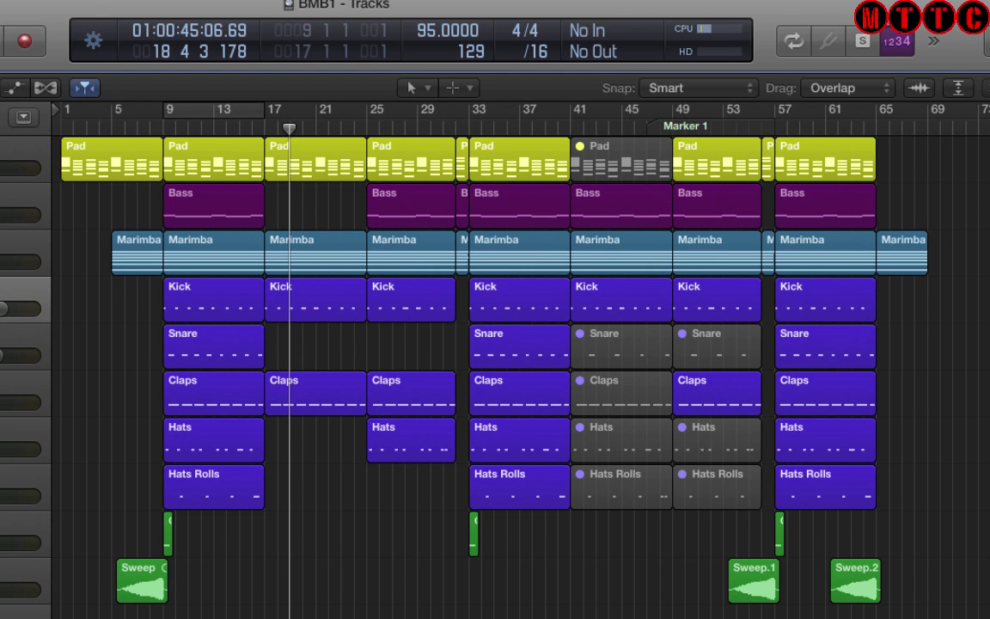
- Play the full arrangement from bar 1
key("Return")
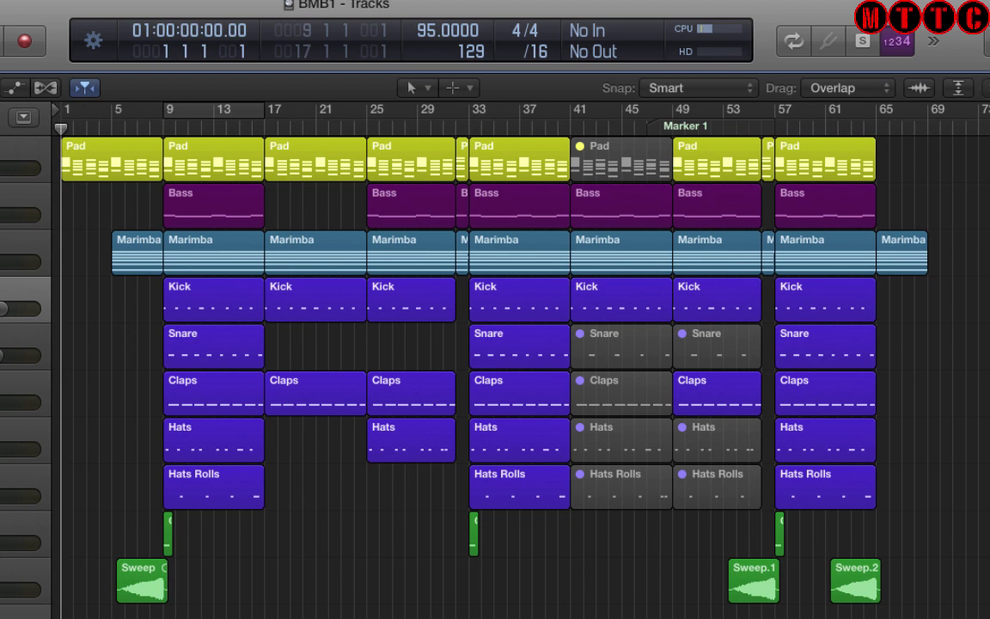
key("space")
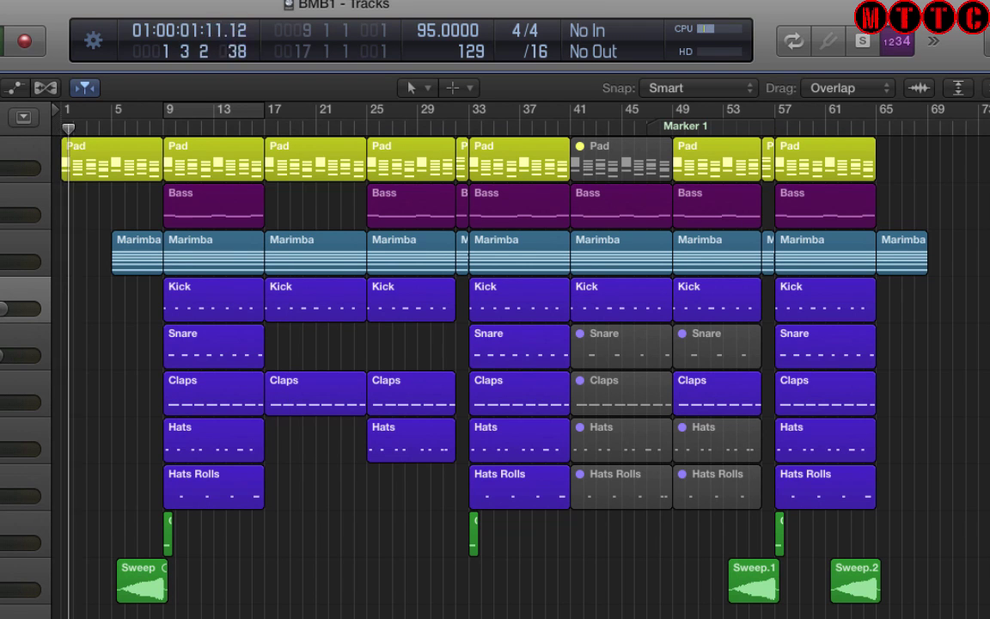